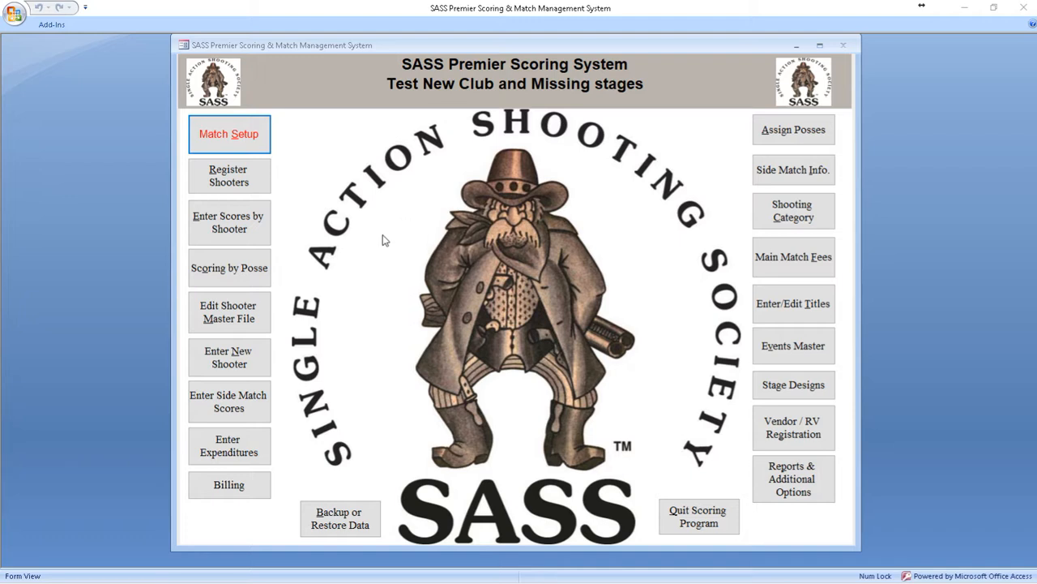
Step: Open the match setup and review the stage names and used stages of the Main Match, then close the stage list
{"action": "left_click", "coordinate": [238, 135]}
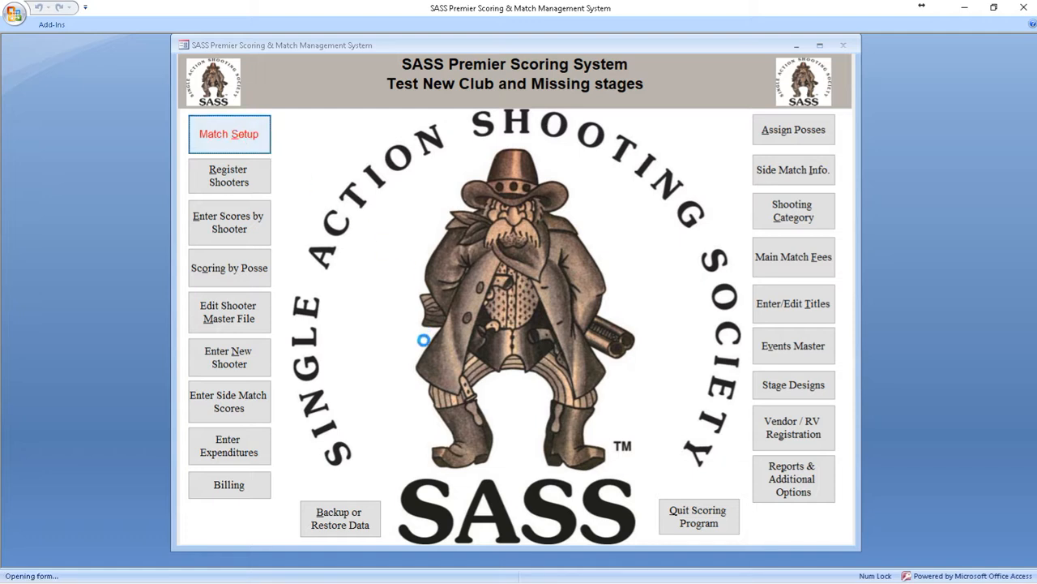
{"action": "left_click", "coordinate": [615, 342]}
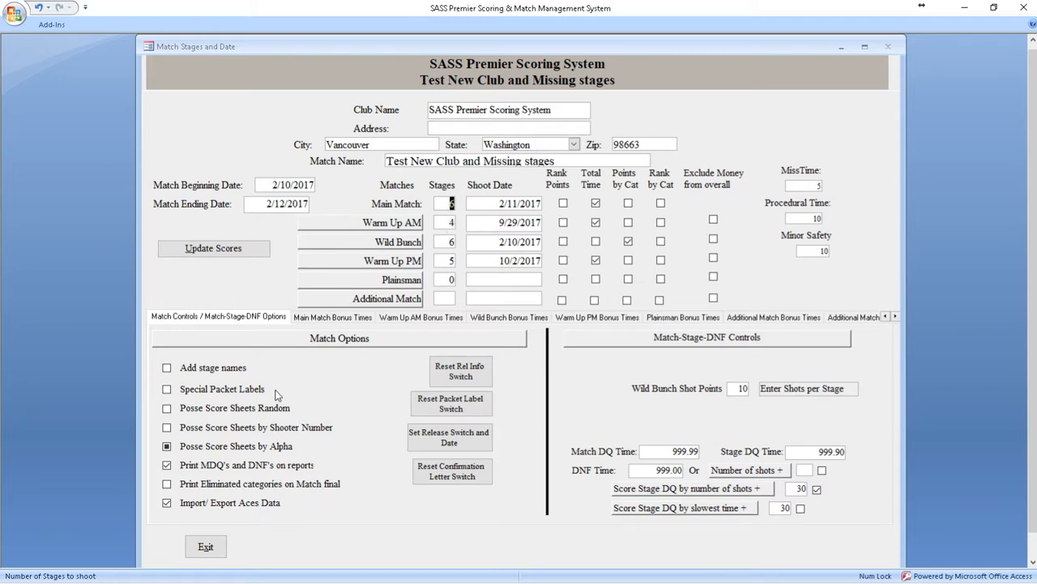
{"action": "left_click", "coordinate": [214, 368]}
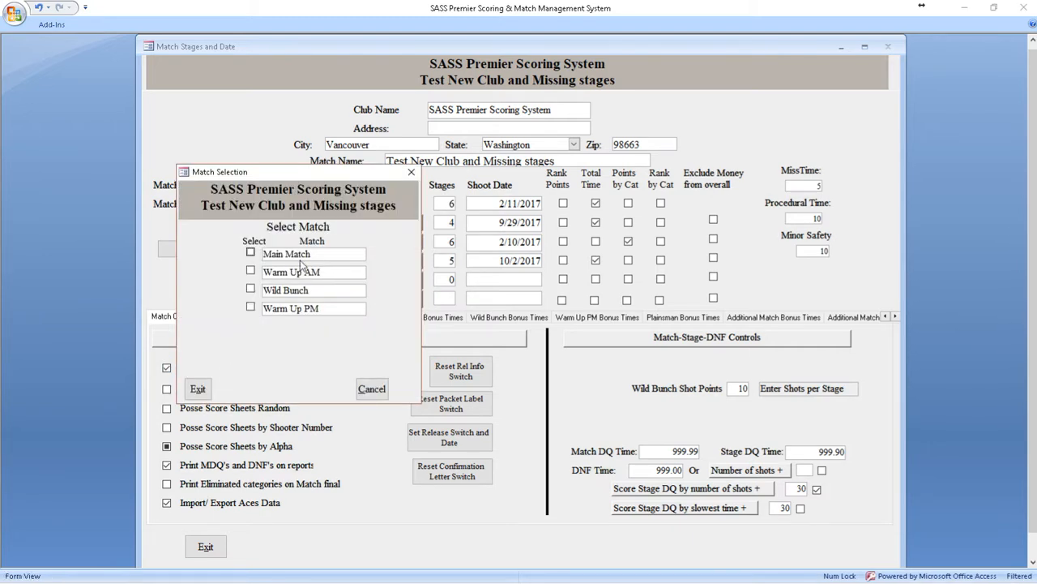
{"action": "left_click", "coordinate": [299, 256]}
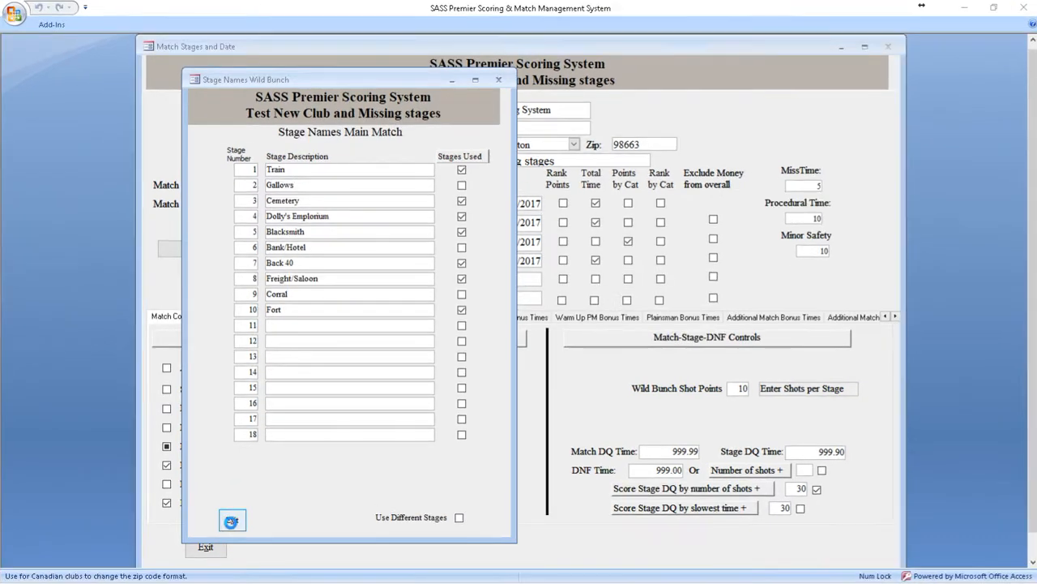
{"action": "left_click", "coordinate": [234, 518]}
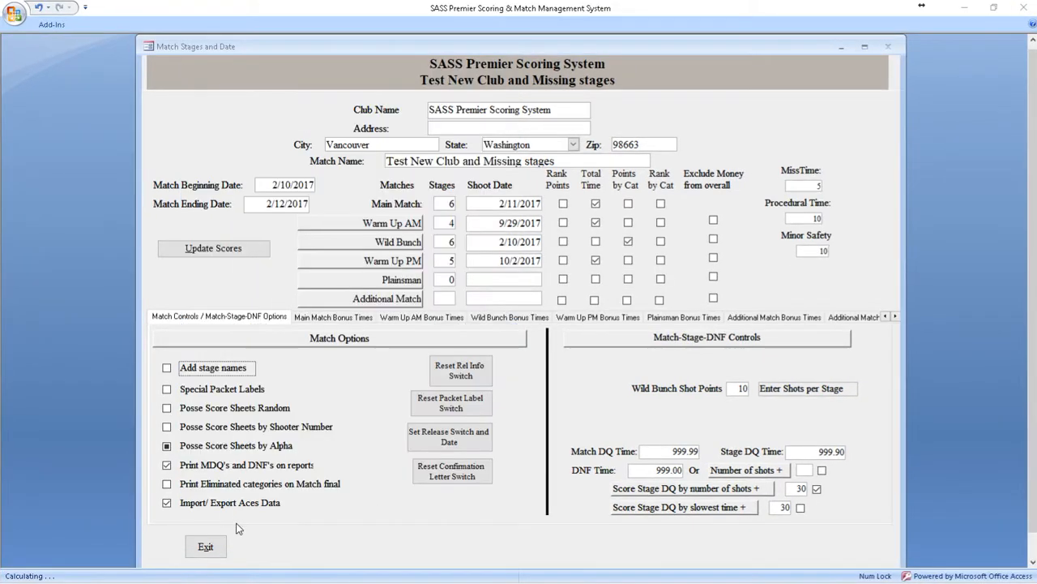
Step: Review which stages are named and used for the Warm Up AM match, then close its stage list
{"action": "left_click", "coordinate": [212, 369]}
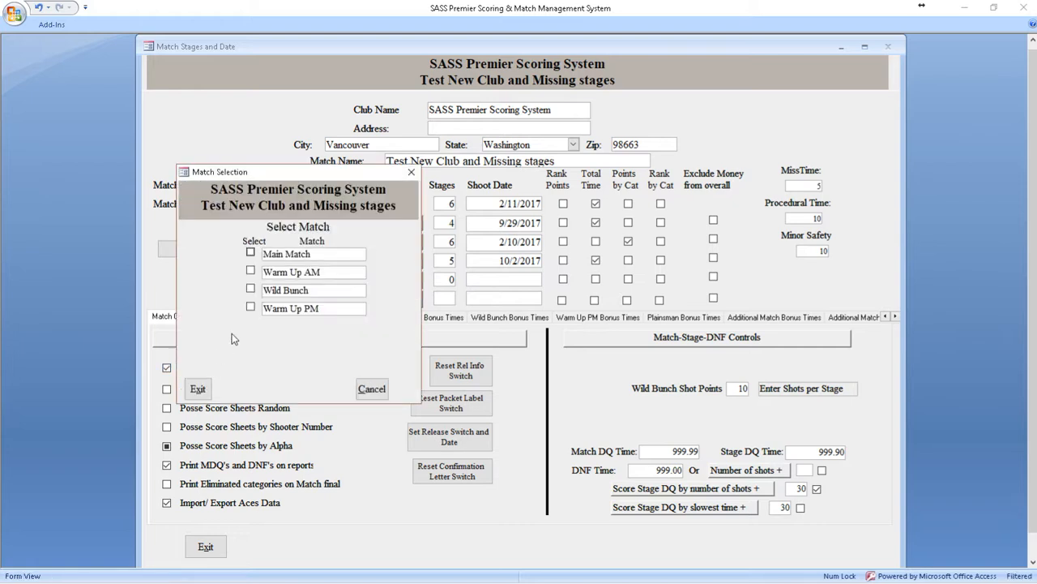
{"action": "left_click", "coordinate": [285, 274]}
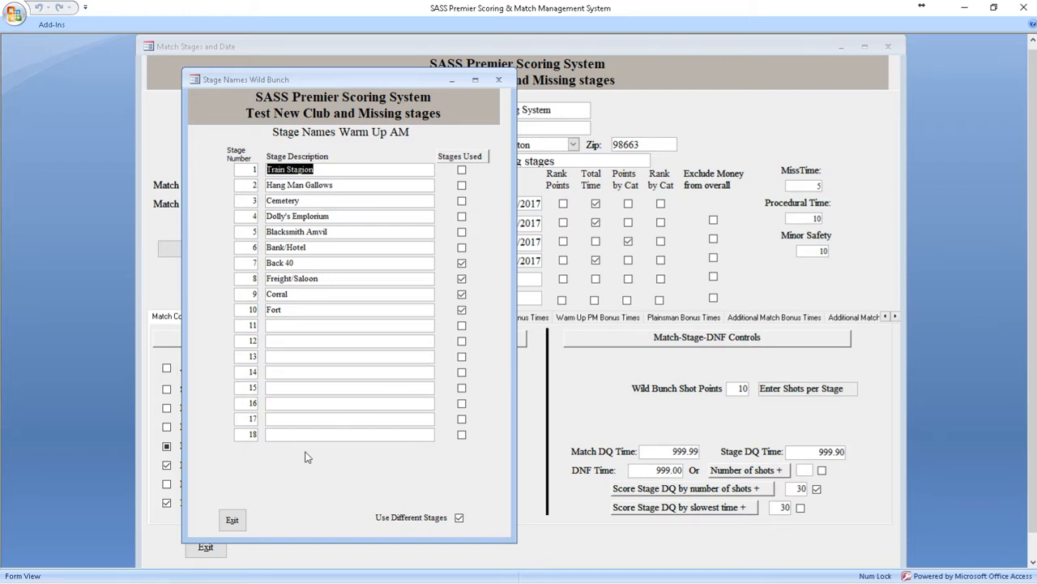
{"action": "left_click", "coordinate": [233, 520]}
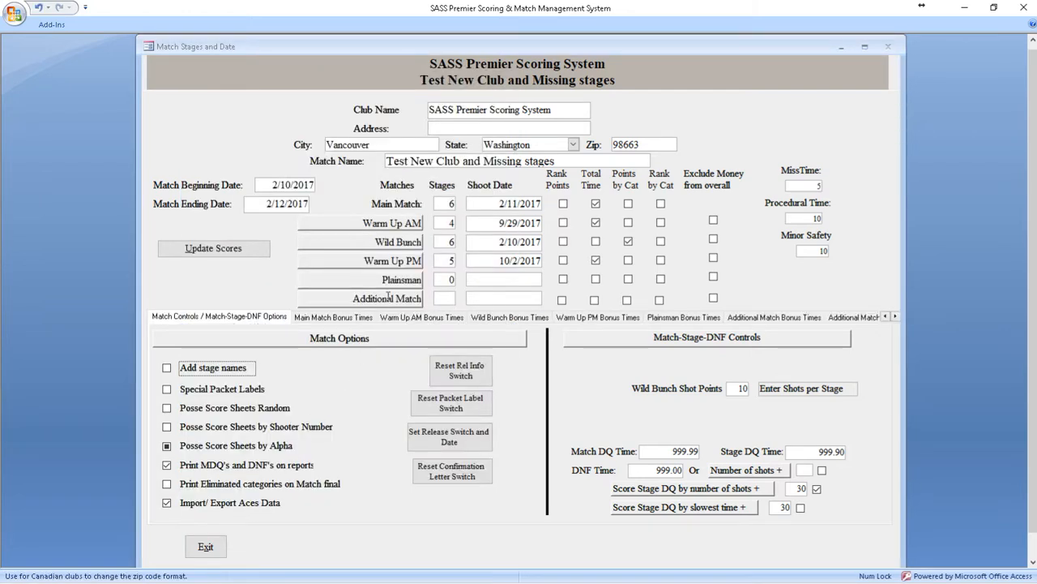
Step: Review the stage names and used stages of the Wild Bunch match, then leave the match setup
{"action": "left_click", "coordinate": [236, 367]}
{"action": "left_click", "coordinate": [292, 290]}
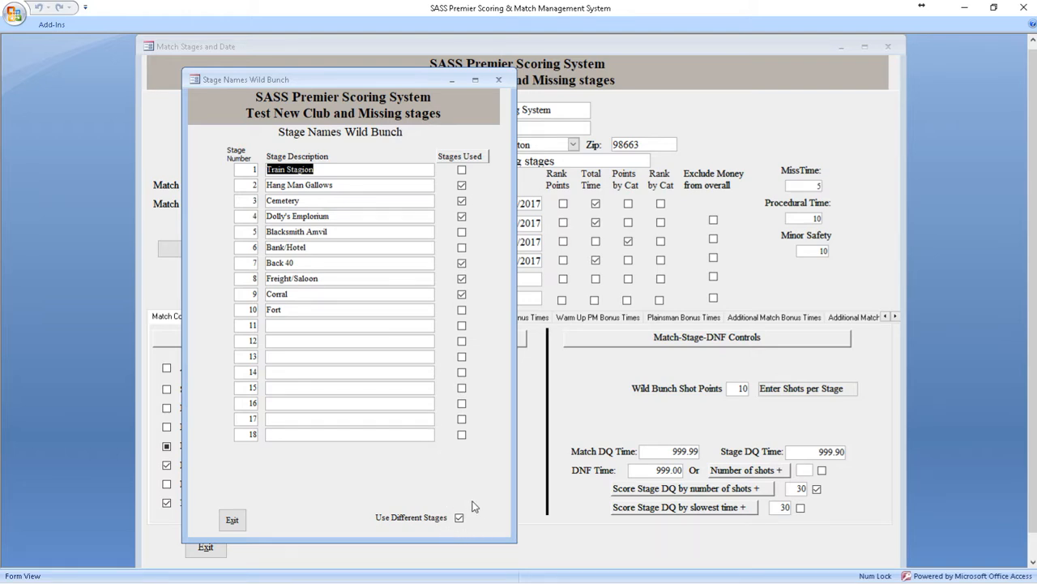
{"action": "left_click", "coordinate": [231, 520]}
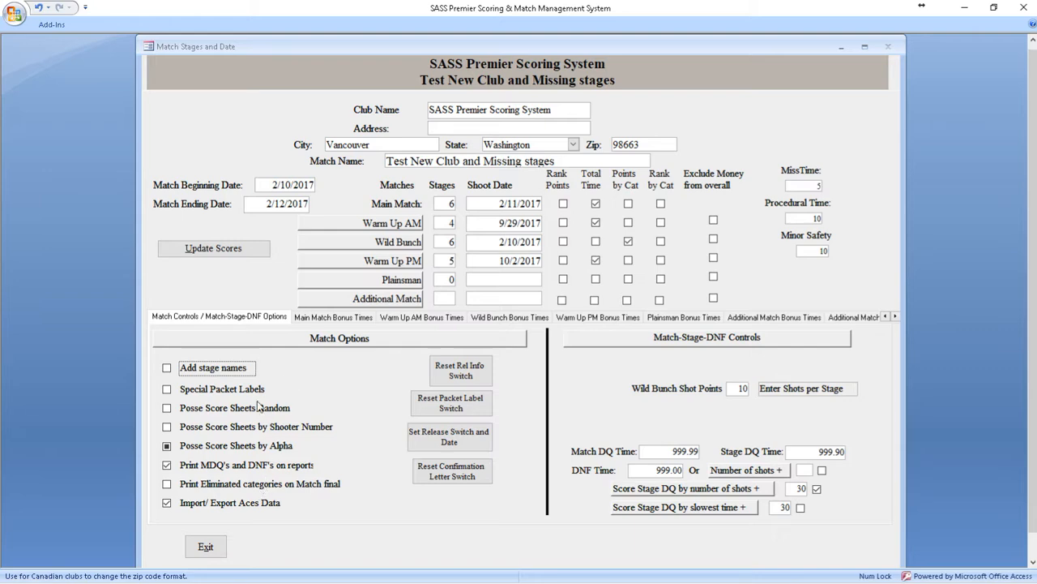
{"action": "left_click", "coordinate": [205, 548]}
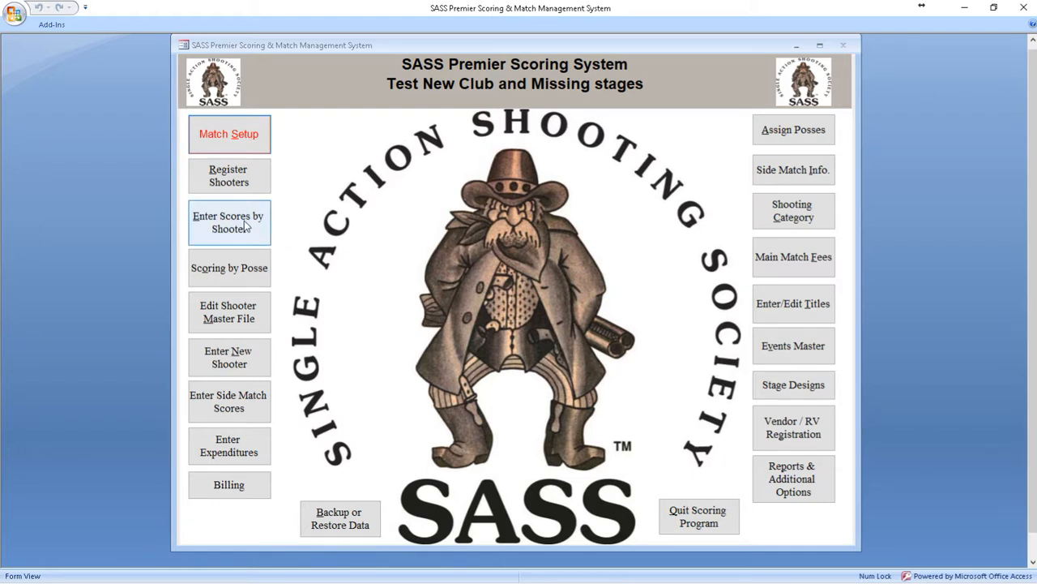
Step: View the posse assignments for the Main Match and return to the main screen
{"action": "left_click", "coordinate": [784, 133]}
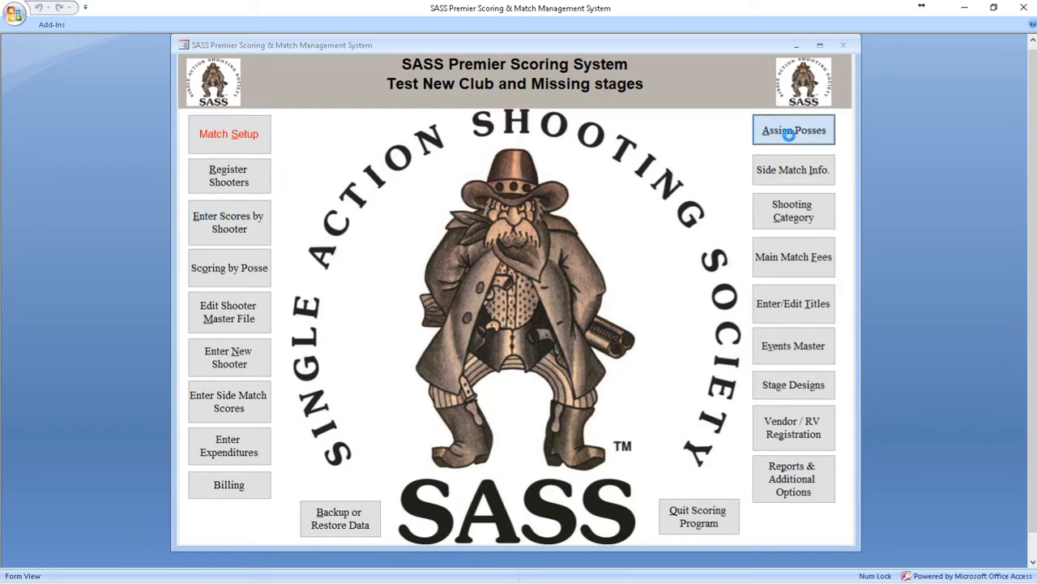
{"action": "left_click", "coordinate": [353, 254]}
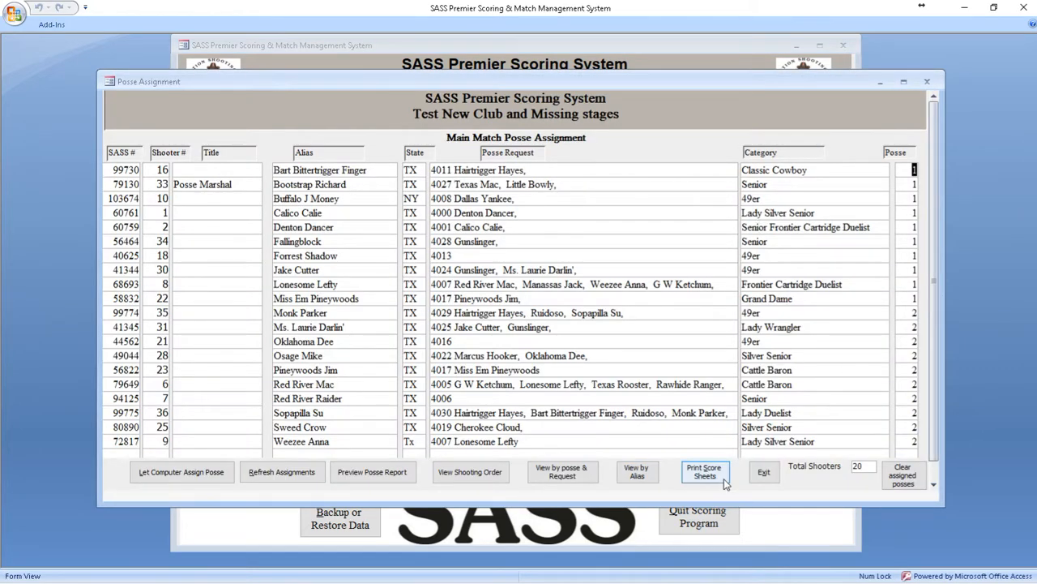
{"action": "left_click", "coordinate": [763, 474]}
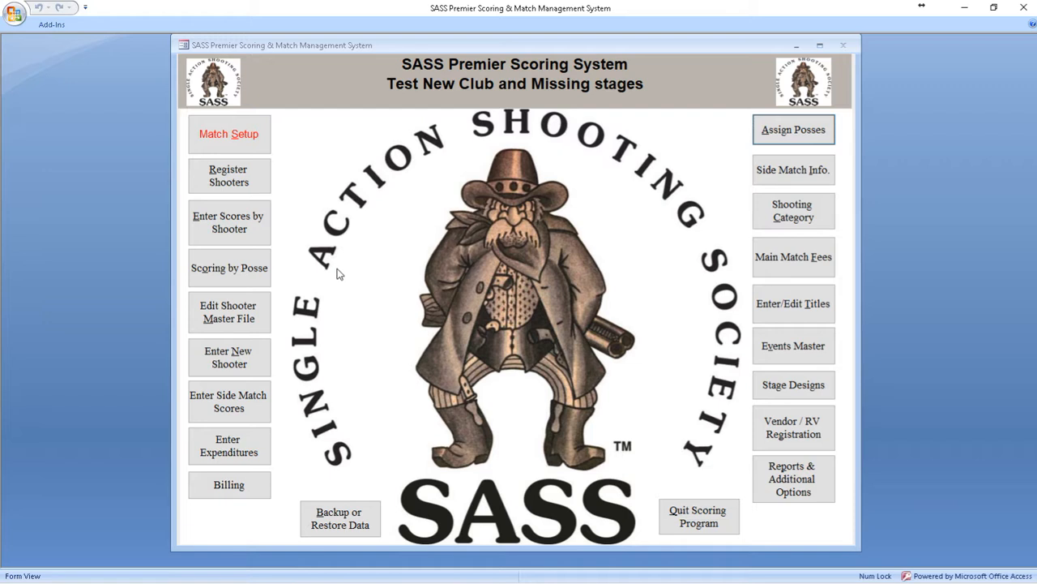
Step: View the Main Match individual scores of the first Classic Cowboy shooter in posse 1, then close the score form
{"action": "left_click", "coordinate": [243, 229]}
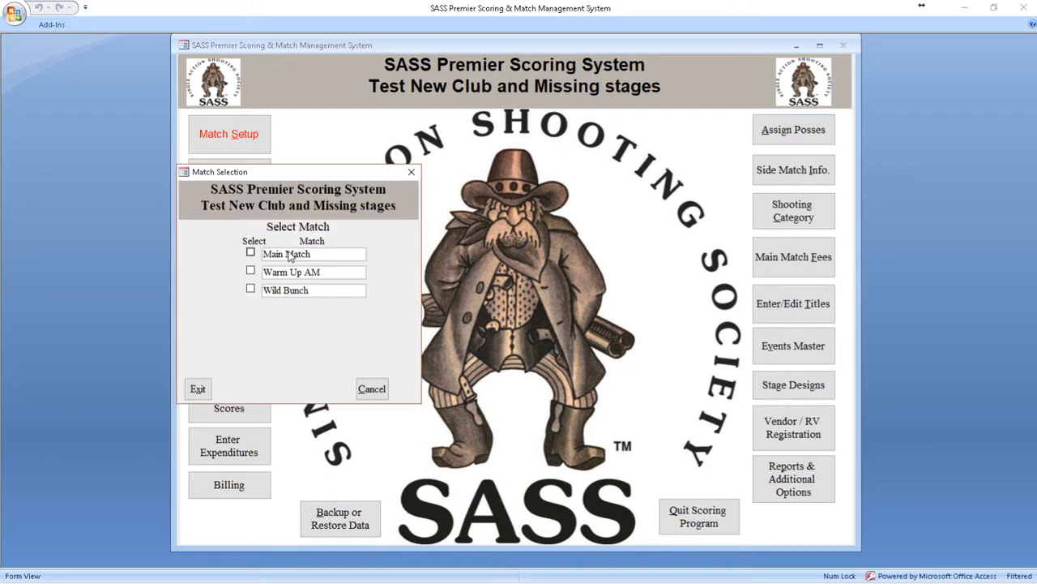
{"action": "left_click", "coordinate": [298, 256]}
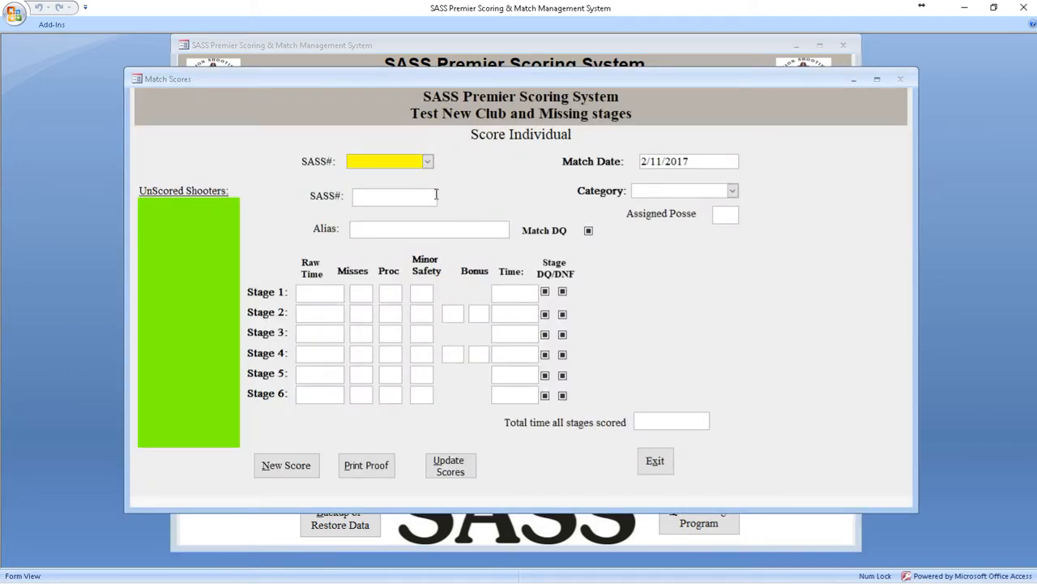
{"action": "left_click", "coordinate": [427, 162]}
{"action": "left_click", "coordinate": [417, 180]}
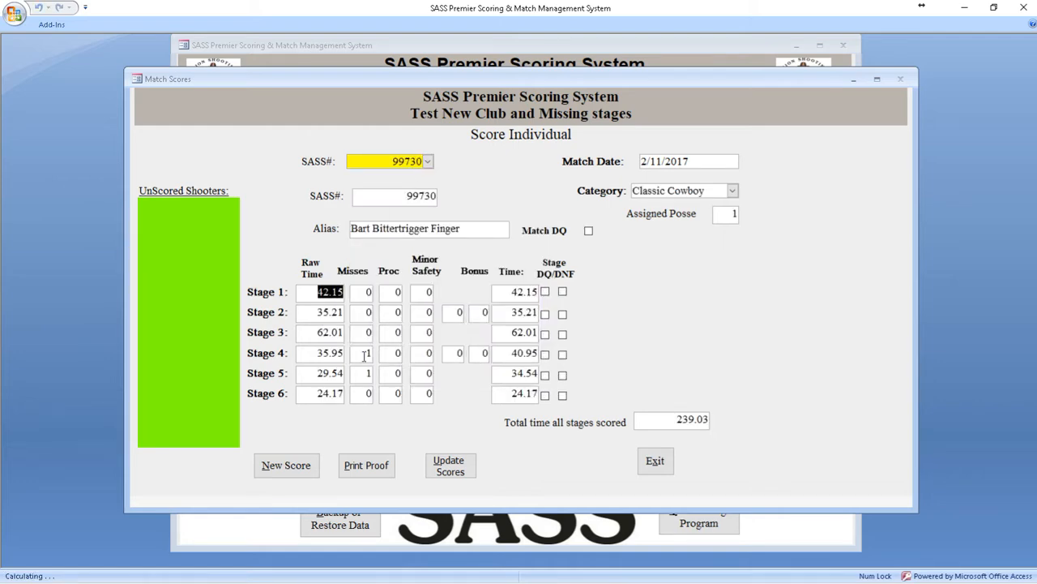
{"action": "left_click", "coordinate": [653, 459]}
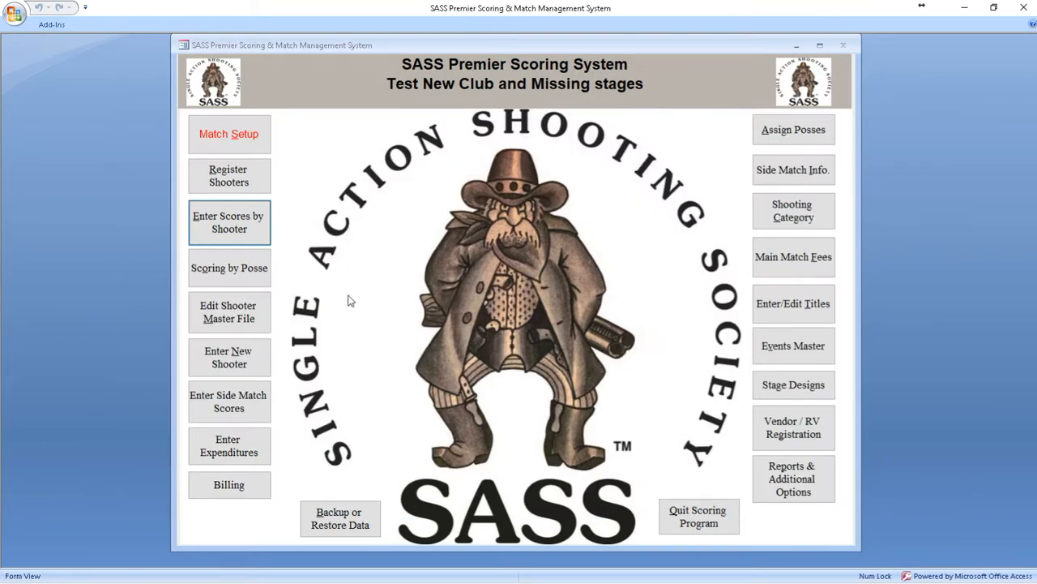
Step: View a Senior shooter's individual scores for the Warm Up AM match, then close the score form
{"action": "left_click", "coordinate": [231, 214]}
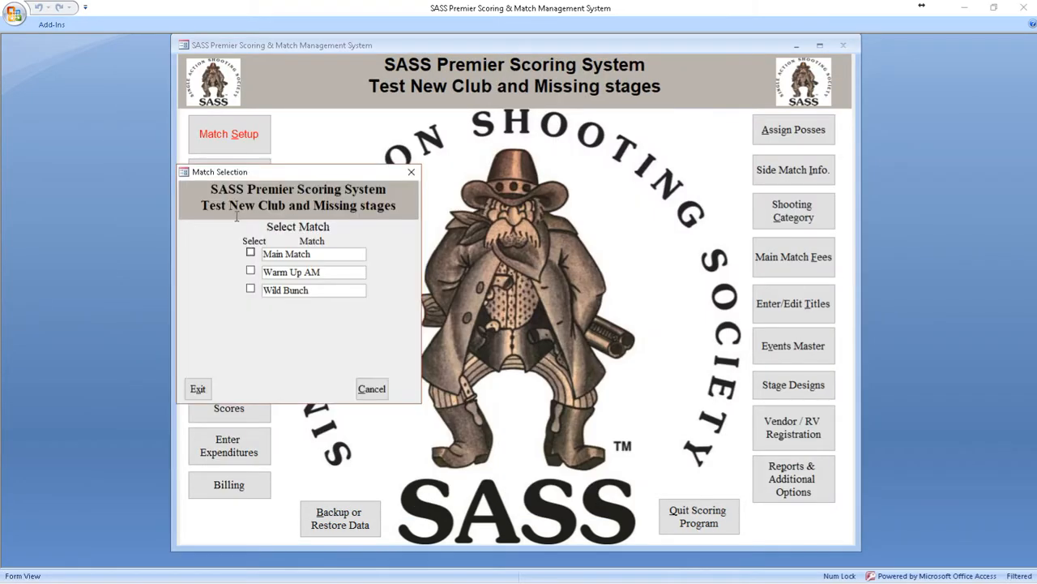
{"action": "left_click", "coordinate": [297, 271]}
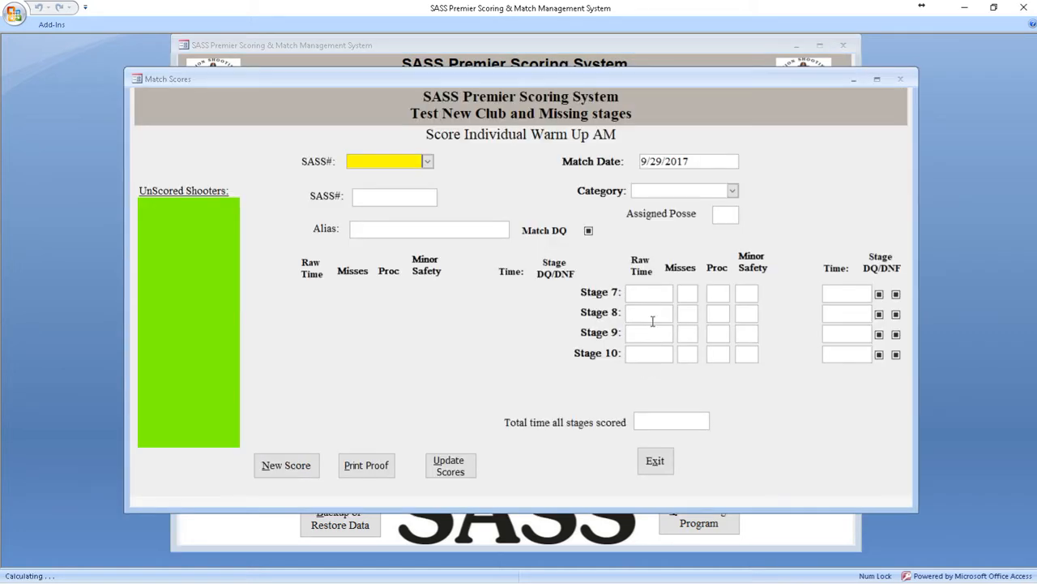
{"action": "left_click", "coordinate": [428, 161]}
{"action": "left_click", "coordinate": [404, 205]}
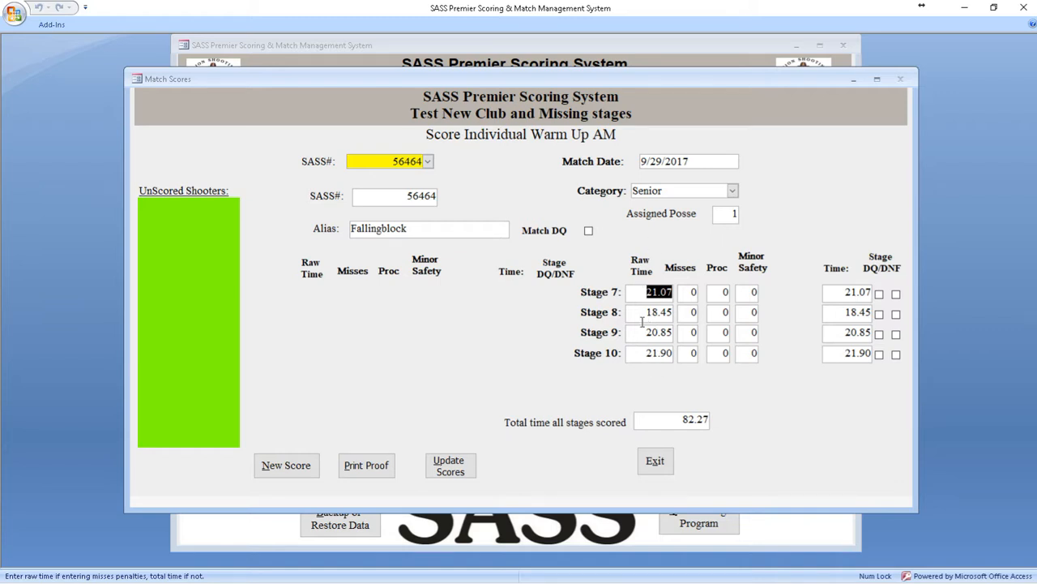
{"action": "left_click", "coordinate": [655, 462]}
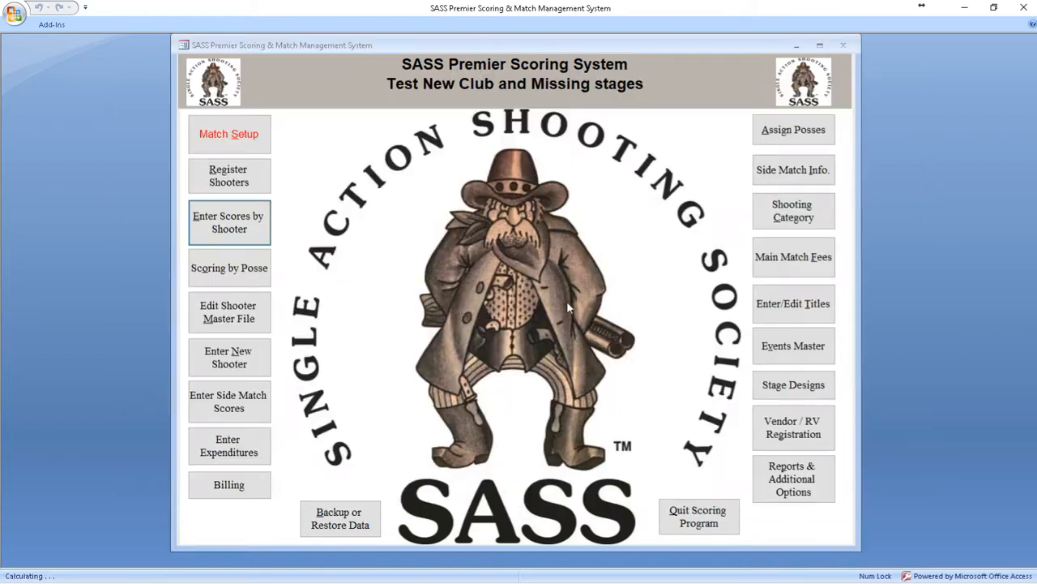
Step: Check which stages the individual score form offers for the Wild Bunch match, then close the form
{"action": "left_click", "coordinate": [231, 224]}
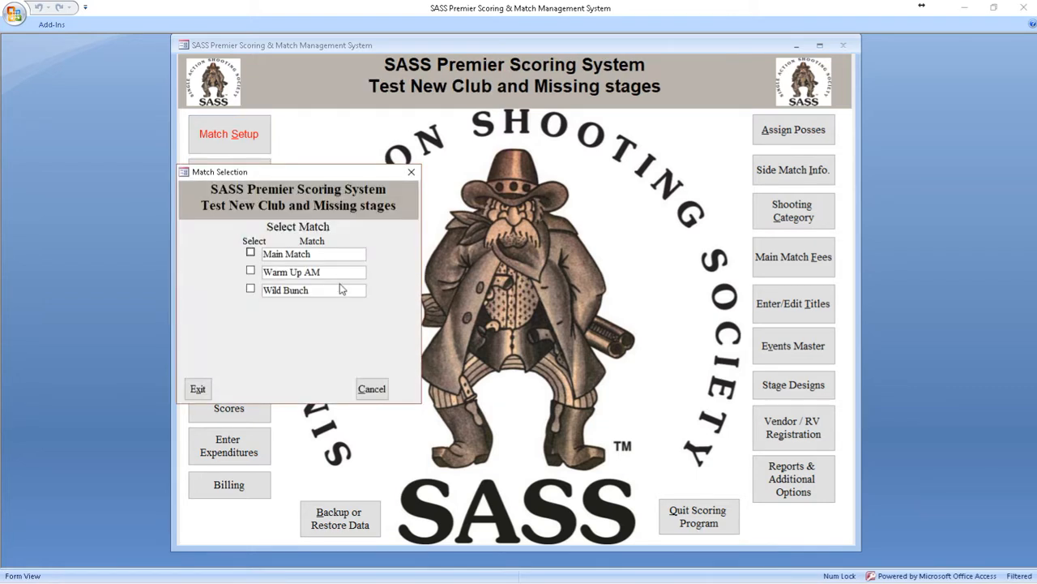
{"action": "left_click", "coordinate": [334, 292]}
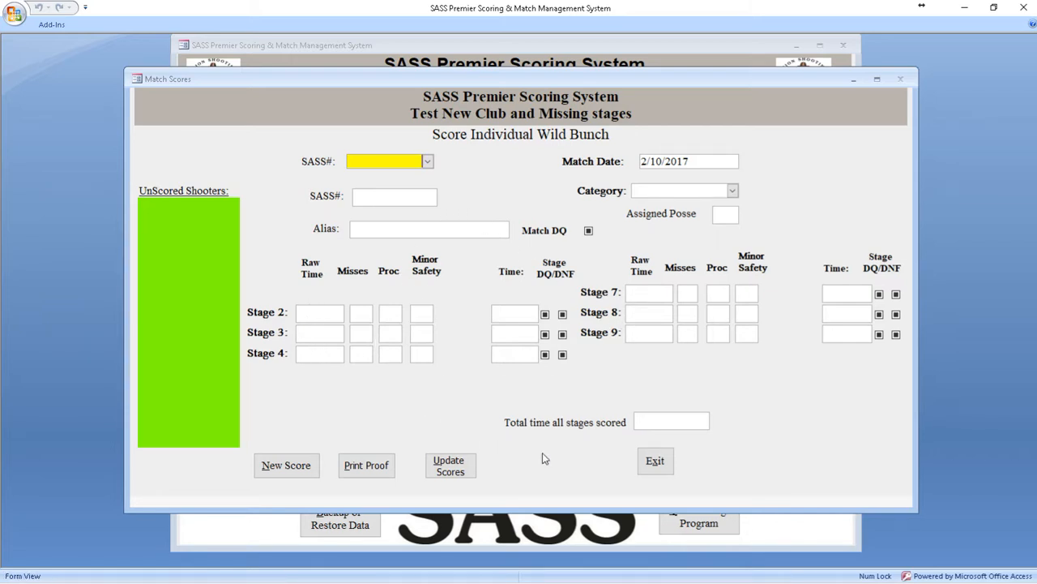
{"action": "left_click", "coordinate": [652, 464]}
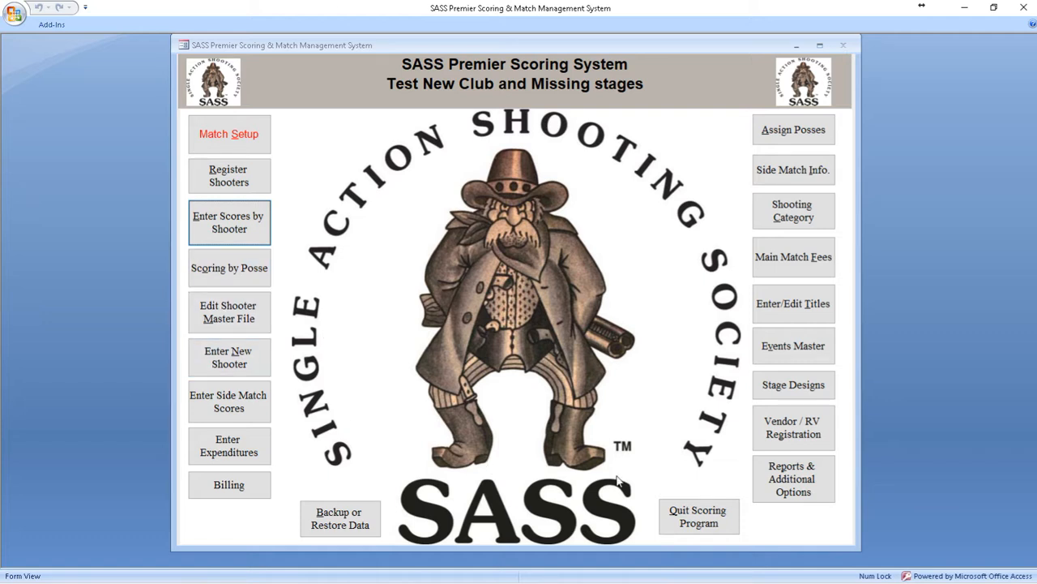
Step: Open posse scoring for the Warm Up AM match at stage 7, posse 1
{"action": "left_click", "coordinate": [229, 274]}
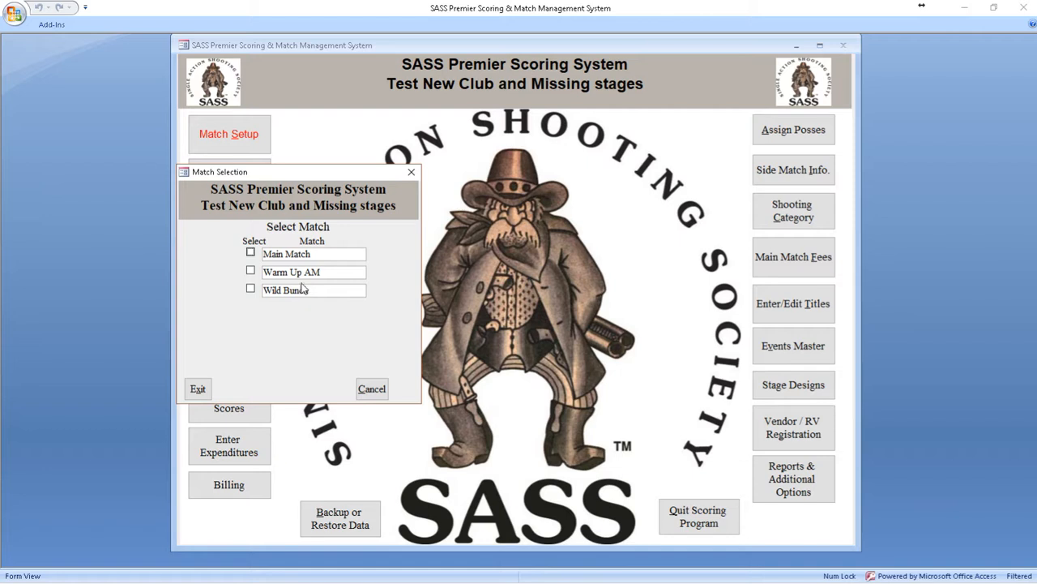
{"action": "left_click", "coordinate": [304, 277]}
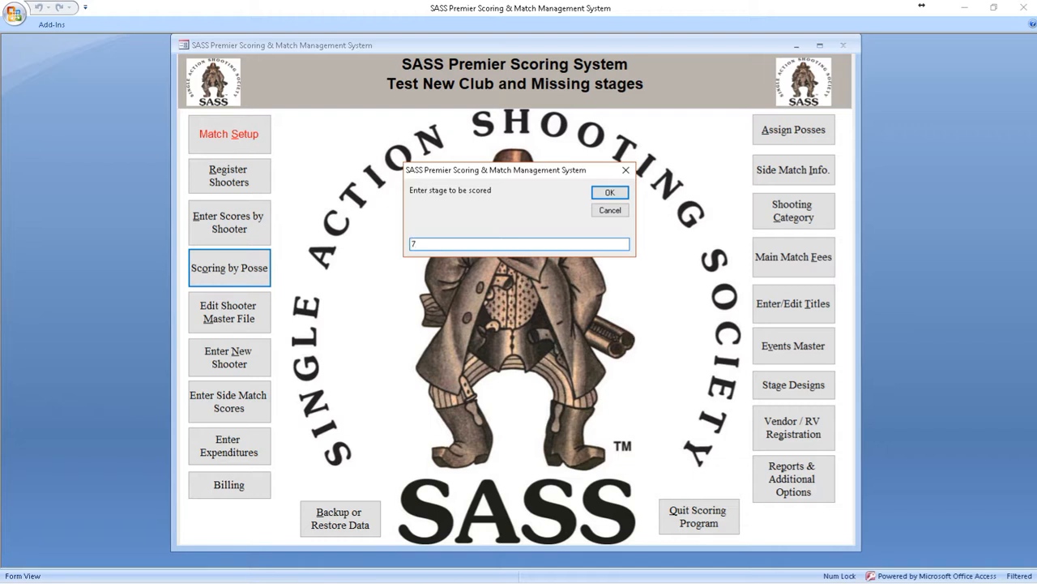
{"action": "key", "text": "Return"}
{"action": "key", "text": "Return"}
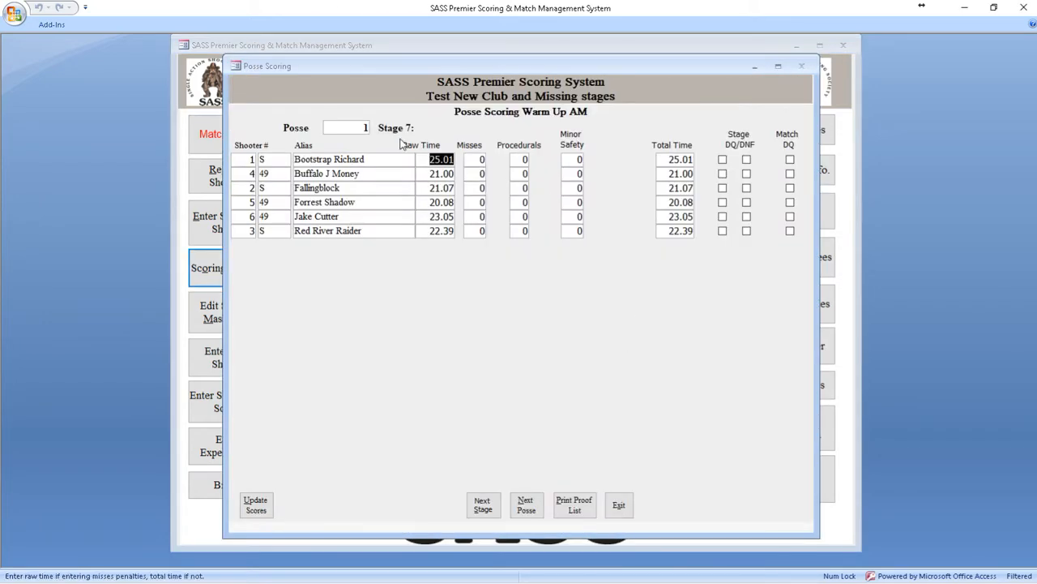
Step: Step through posse 1's Warm Up AM scores for stages 8, 9 and 10 and back to stage 7, then close posse scoring
{"action": "left_click", "coordinate": [484, 510]}
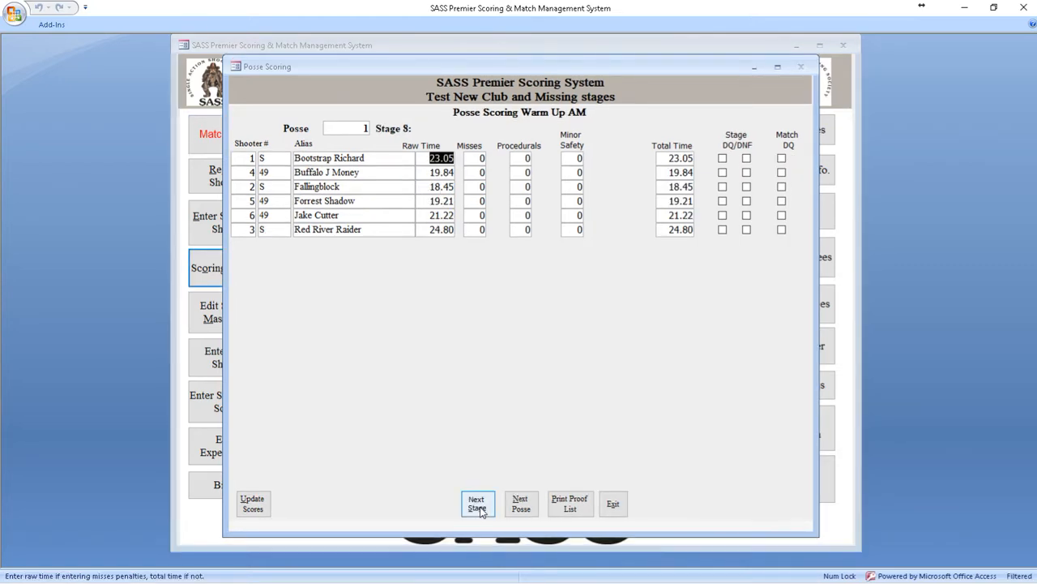
{"action": "left_click", "coordinate": [479, 508]}
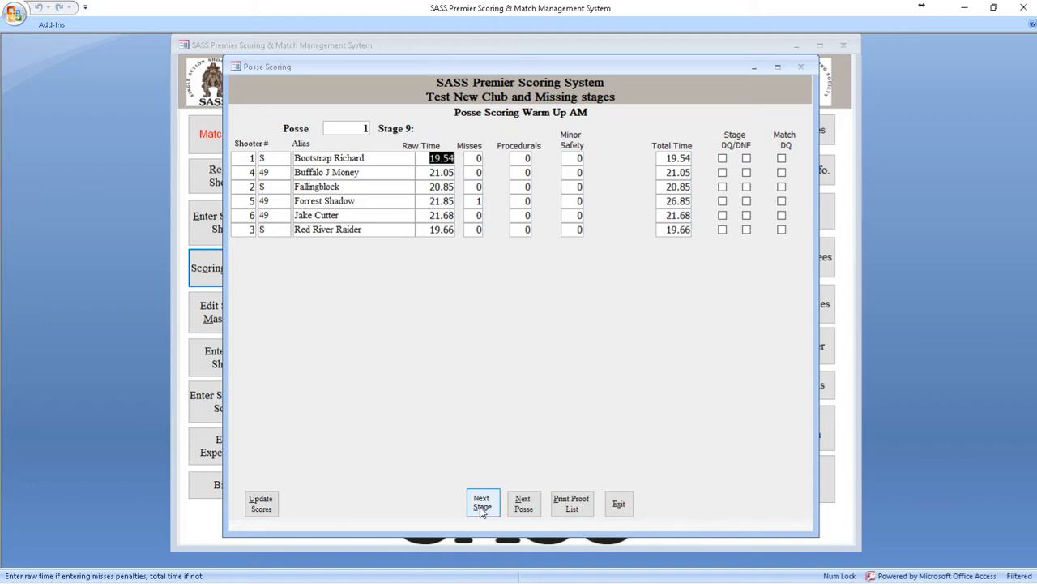
{"action": "left_click", "coordinate": [482, 509]}
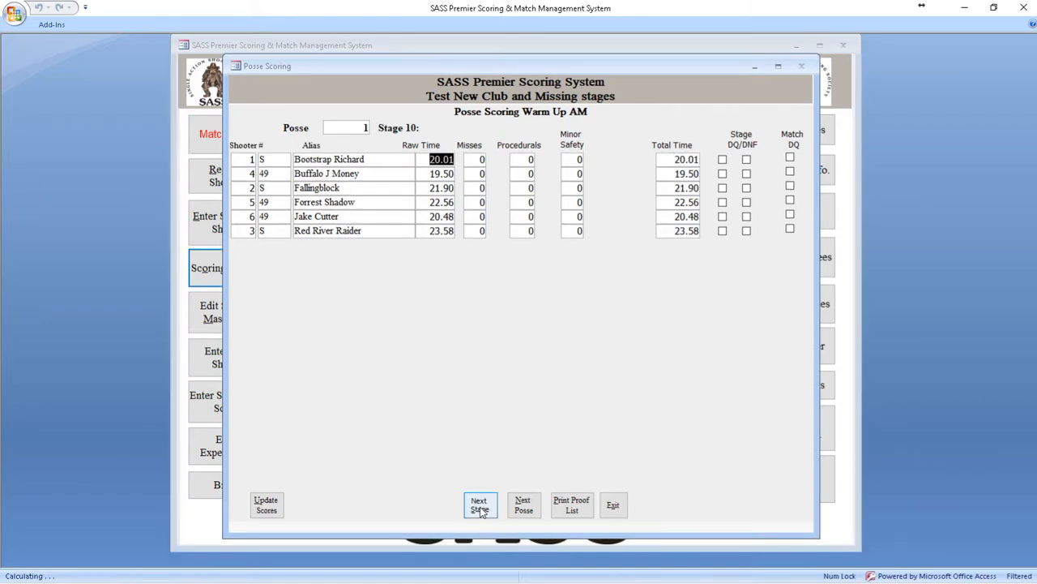
{"action": "left_click", "coordinate": [480, 508]}
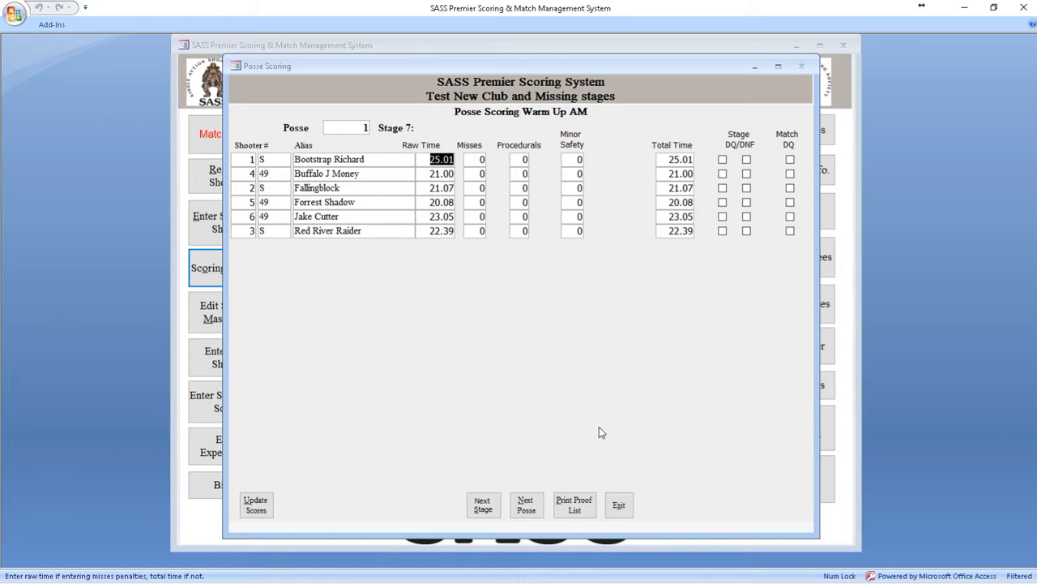
{"action": "left_click", "coordinate": [618, 505]}
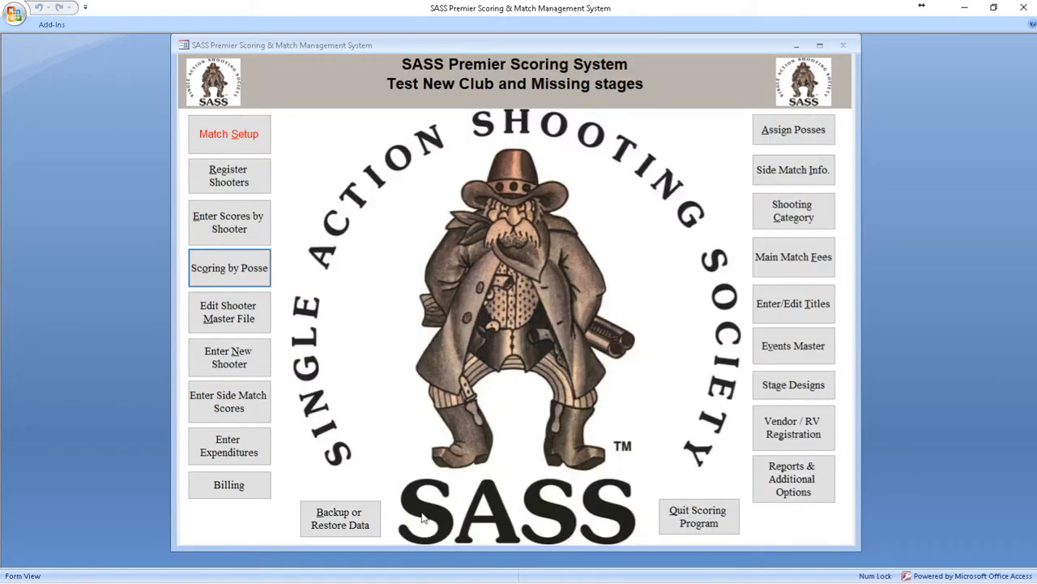
Step: Open posse scoring for the Wild Bunch match at stage 2
{"action": "left_click", "coordinate": [244, 267]}
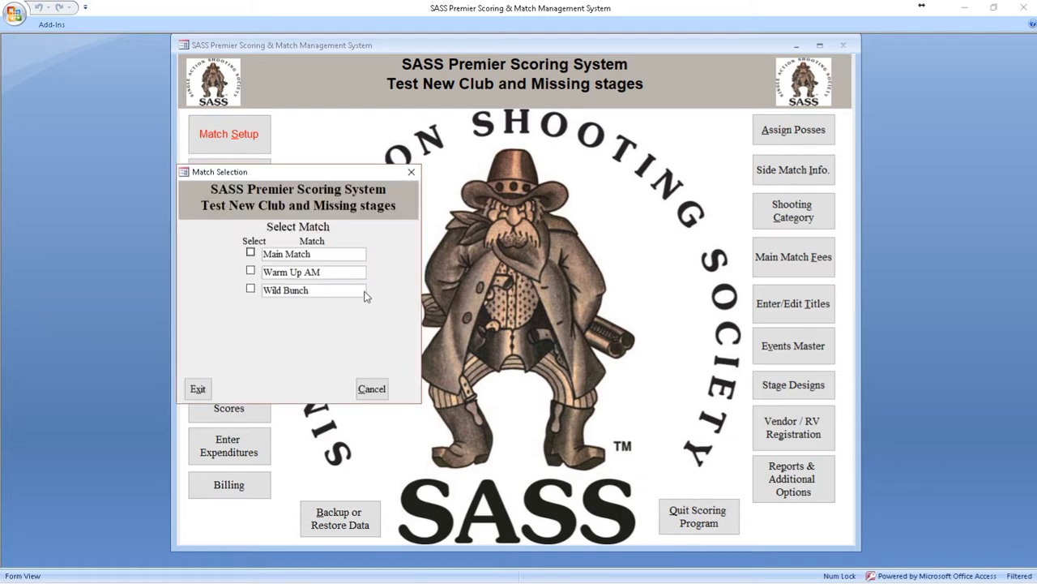
{"action": "left_click", "coordinate": [325, 295]}
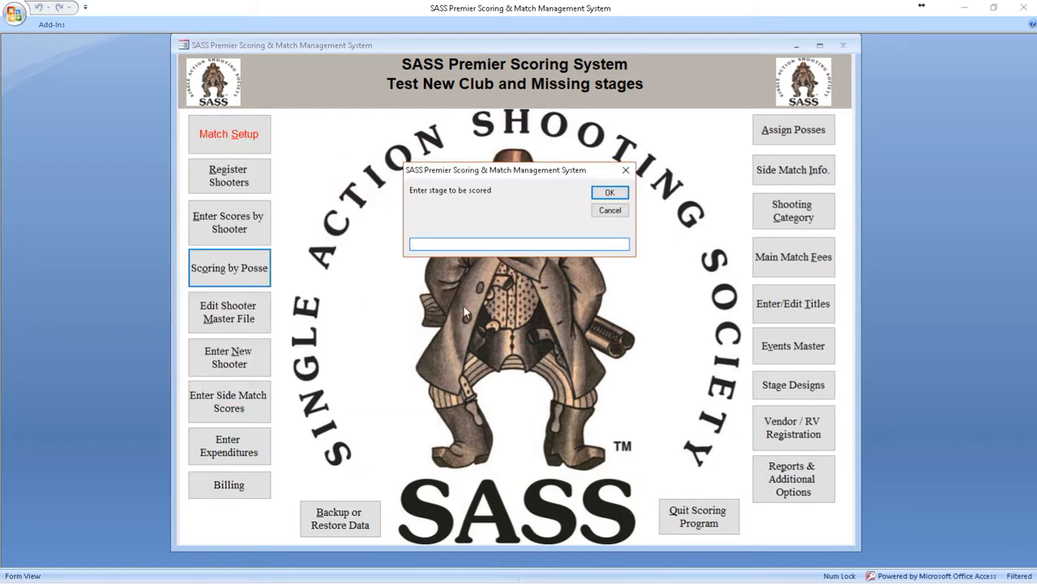
{"action": "type", "text": "2"}
{"action": "key", "text": "Return"}
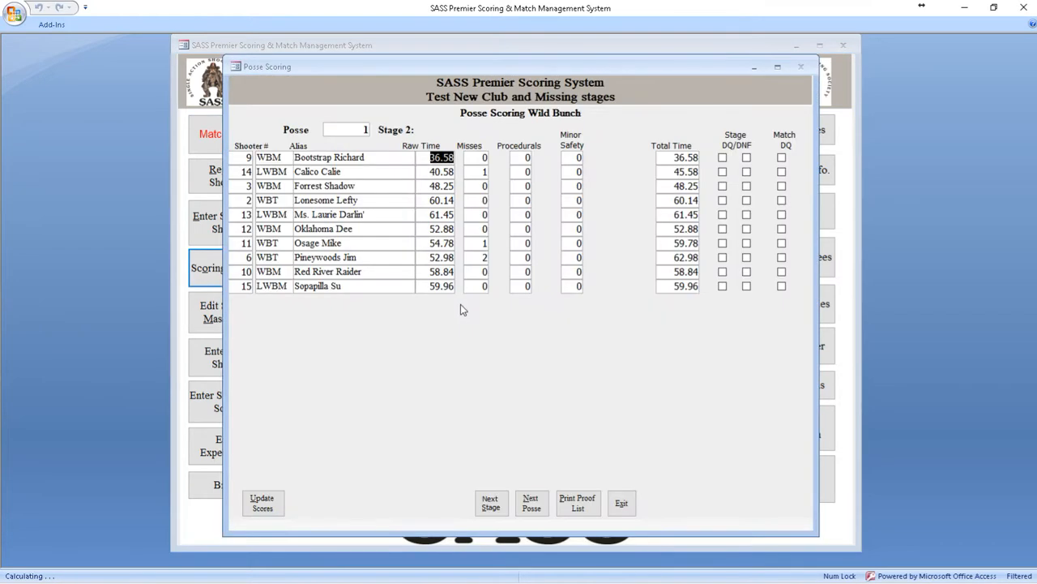
Step: Step through posse 1's Wild Bunch scores for stages 3, 4, 7, 8 and 9, then close posse scoring
{"action": "left_click", "coordinate": [492, 507]}
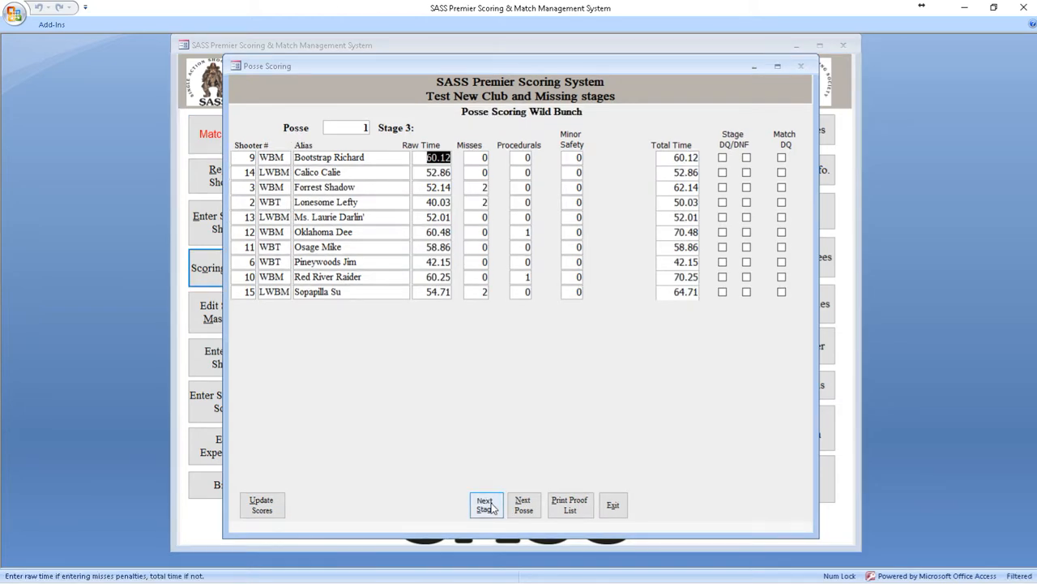
{"action": "left_click", "coordinate": [492, 507]}
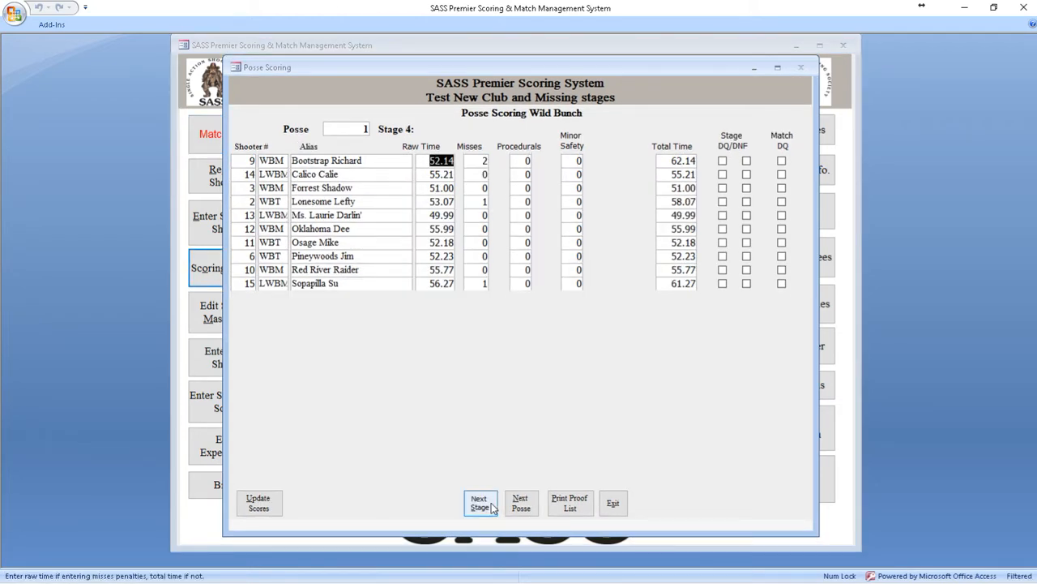
{"action": "left_click", "coordinate": [491, 505]}
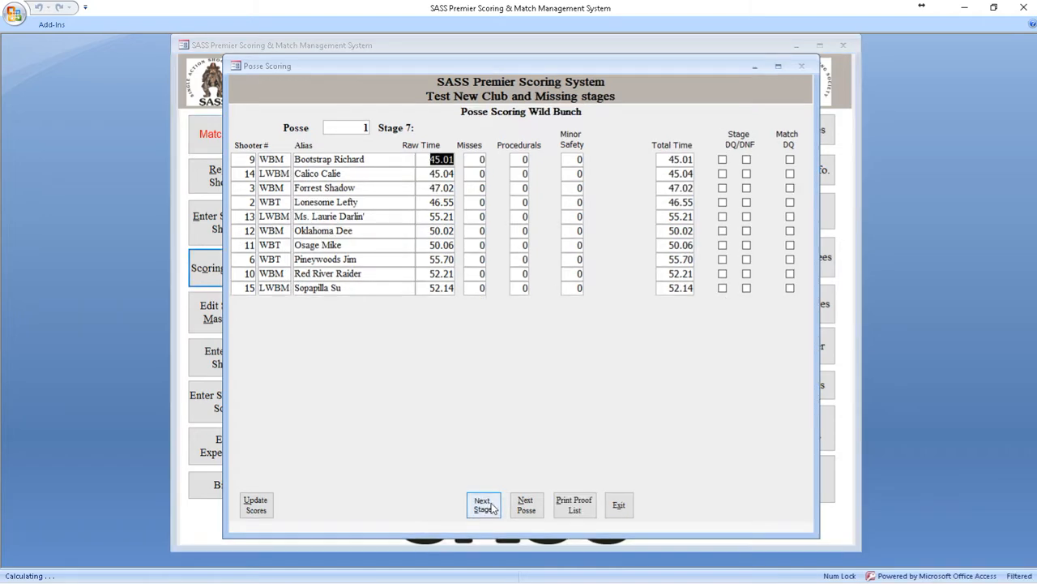
{"action": "left_click", "coordinate": [490, 504]}
{"action": "left_click", "coordinate": [490, 504]}
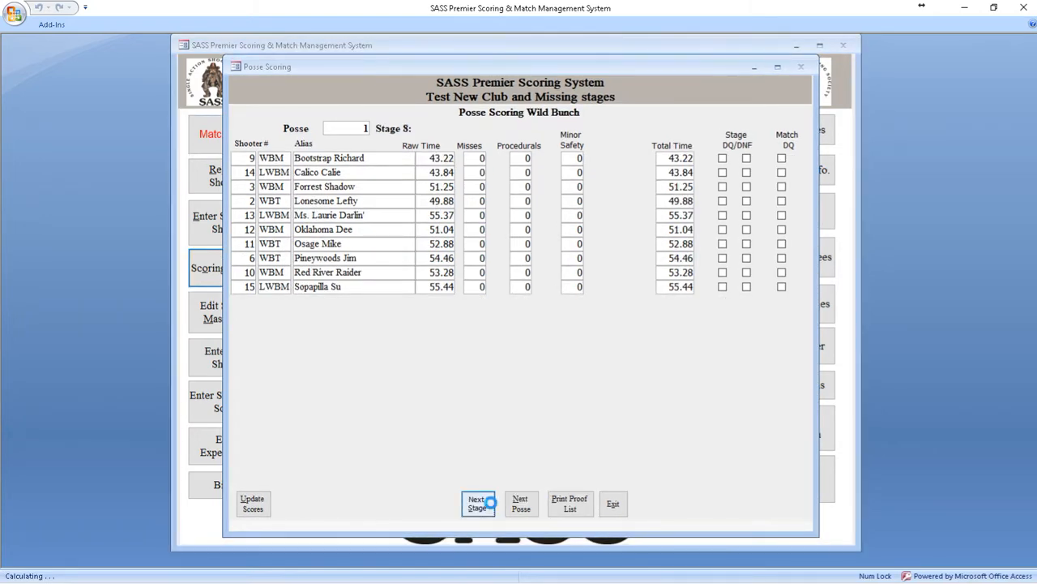
{"action": "left_click", "coordinate": [613, 505]}
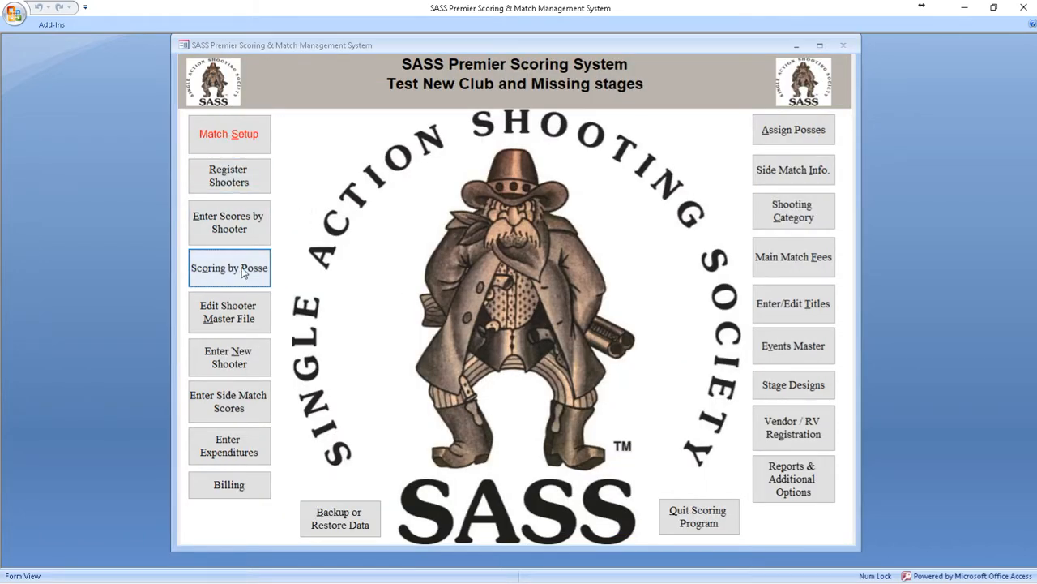
Step: Generate the Match Final report for the Main Match sorted by match results, without creating a PDF or HTML file
{"action": "left_click", "coordinate": [793, 484]}
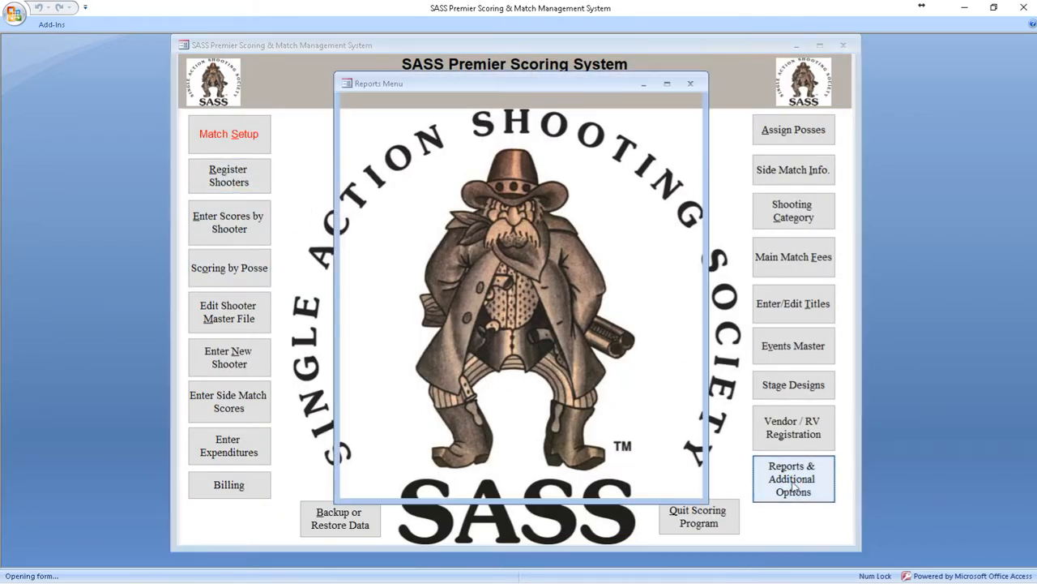
{"action": "left_click", "coordinate": [383, 197]}
{"action": "left_click", "coordinate": [296, 253]}
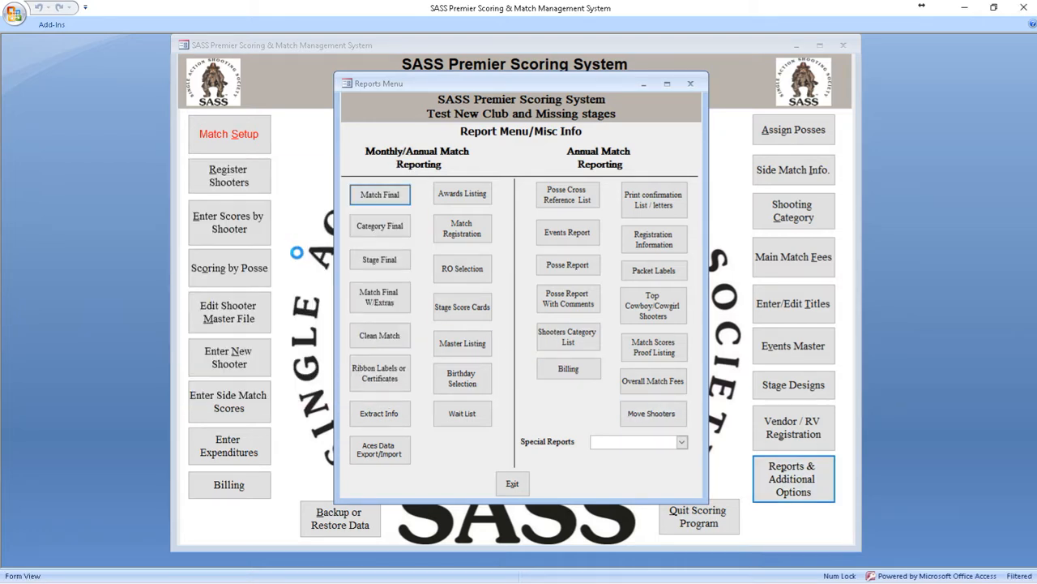
{"action": "left_click", "coordinate": [539, 213]}
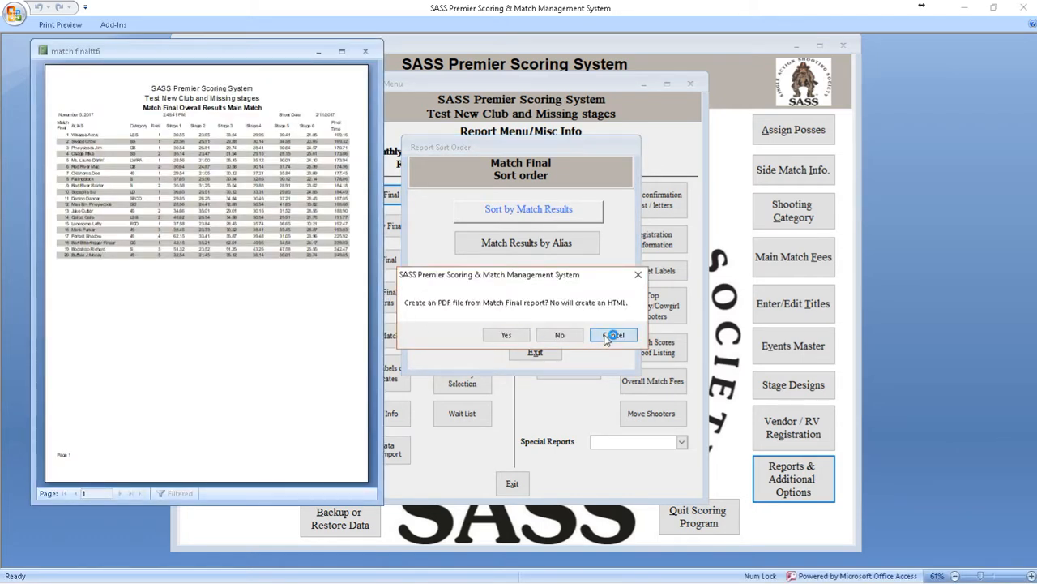
{"action": "left_click", "coordinate": [610, 334]}
Step: Examine all stage columns and final times in the Main Match report, then close the report and its sort options
{"action": "left_click", "coordinate": [64, 105]}
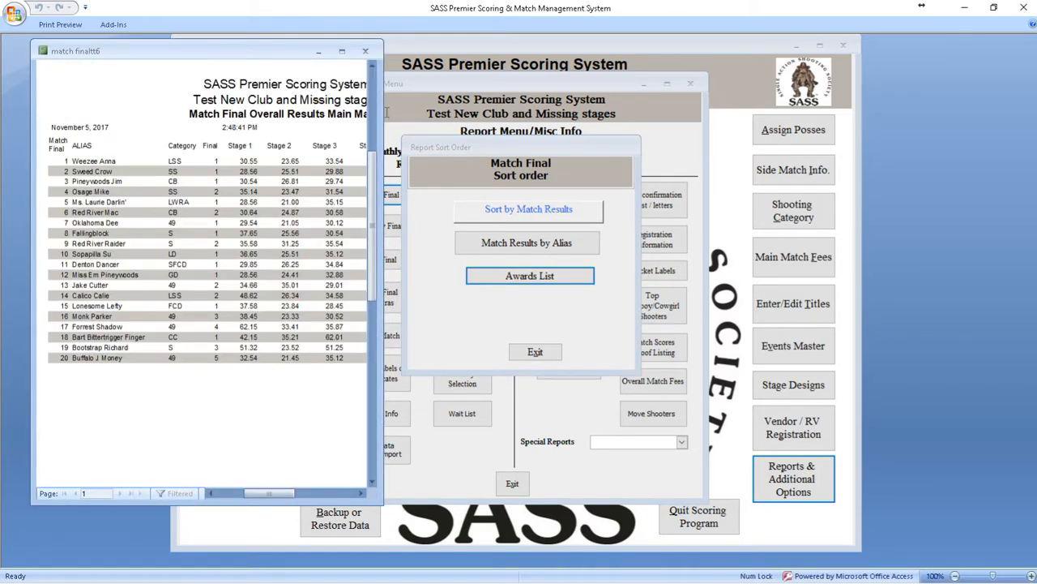
{"action": "left_click_drag", "start_coordinate": [383, 112], "coordinate": [668, 134]}
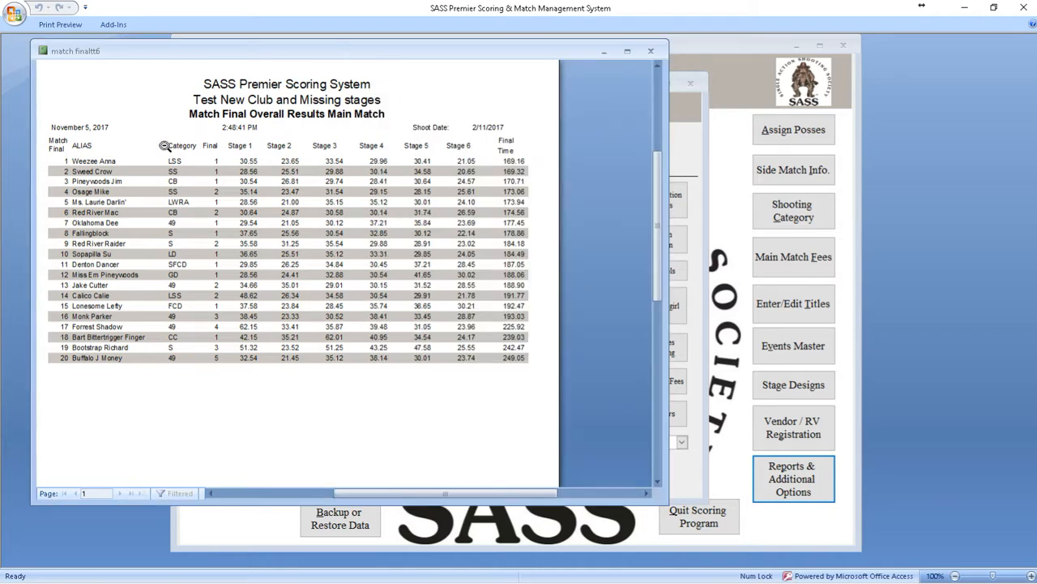
{"action": "left_click", "coordinate": [650, 50]}
{"action": "left_click", "coordinate": [535, 351]}
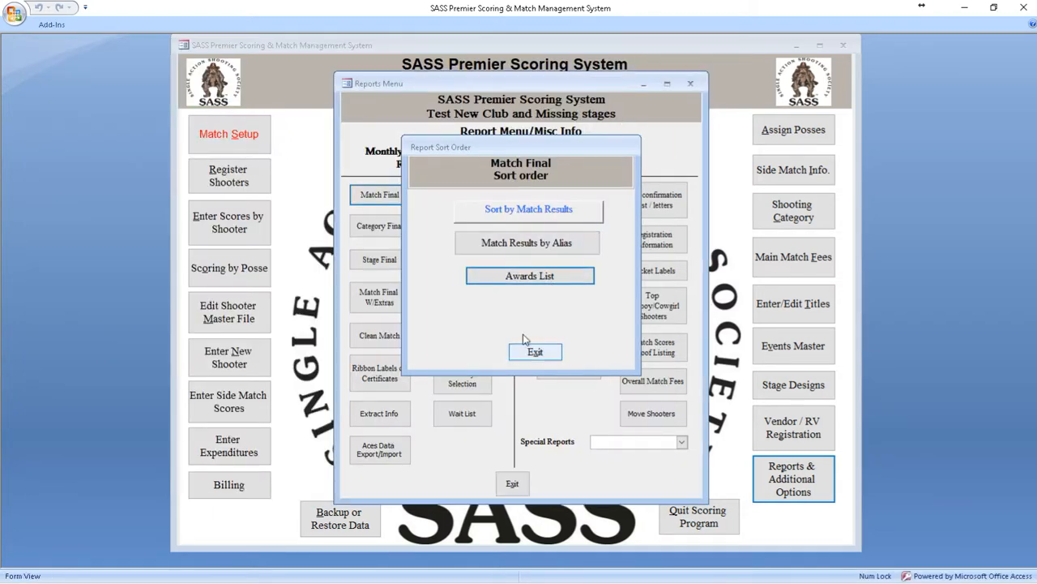
Step: View the Warm Up AM Match Final report sorted by match results without exporting it, then close it and its sort options
{"action": "left_click", "coordinate": [380, 197]}
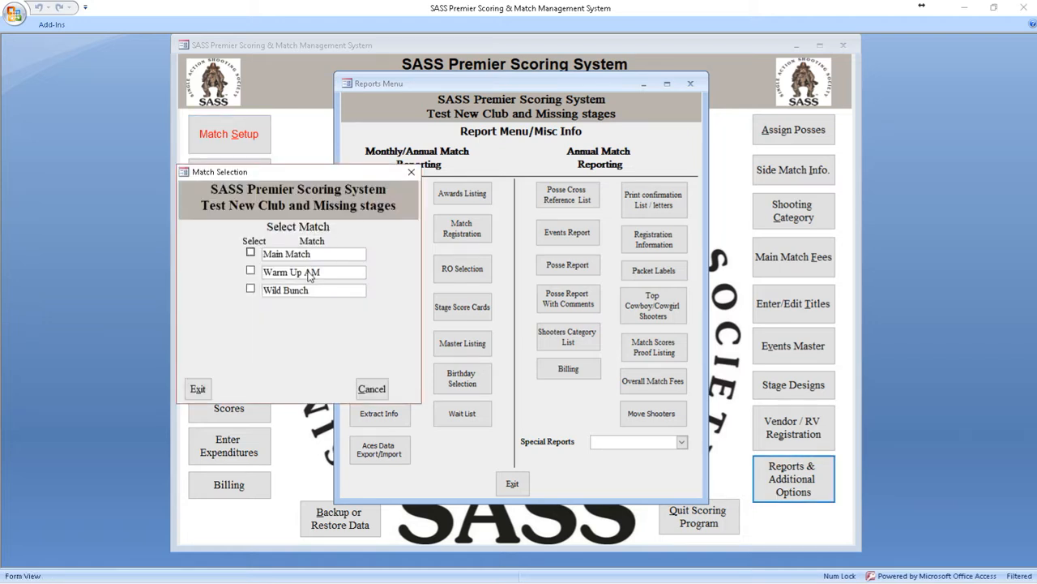
{"action": "left_click", "coordinate": [315, 275]}
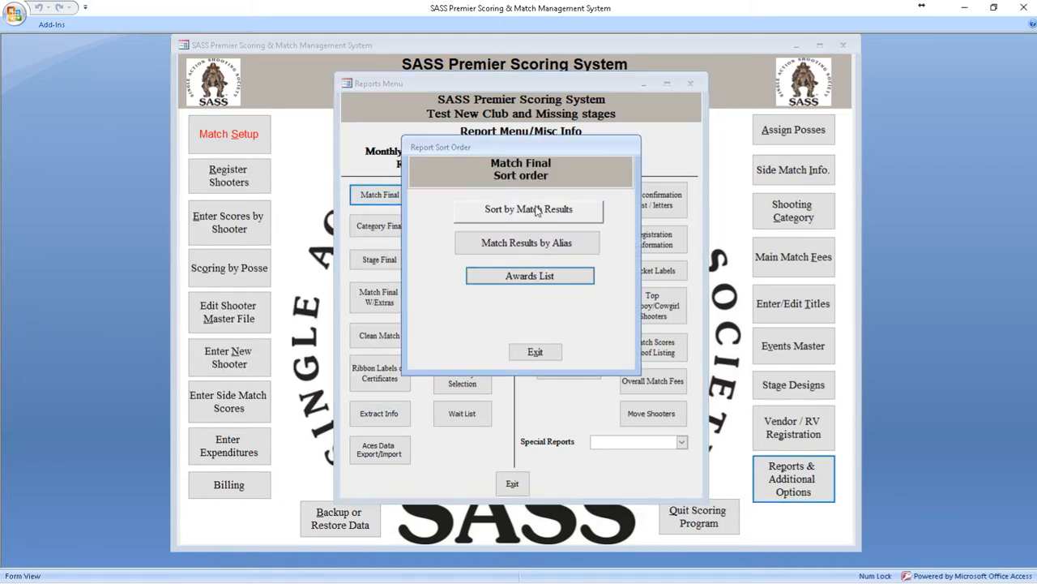
{"action": "left_click", "coordinate": [535, 209]}
{"action": "left_click", "coordinate": [613, 335]}
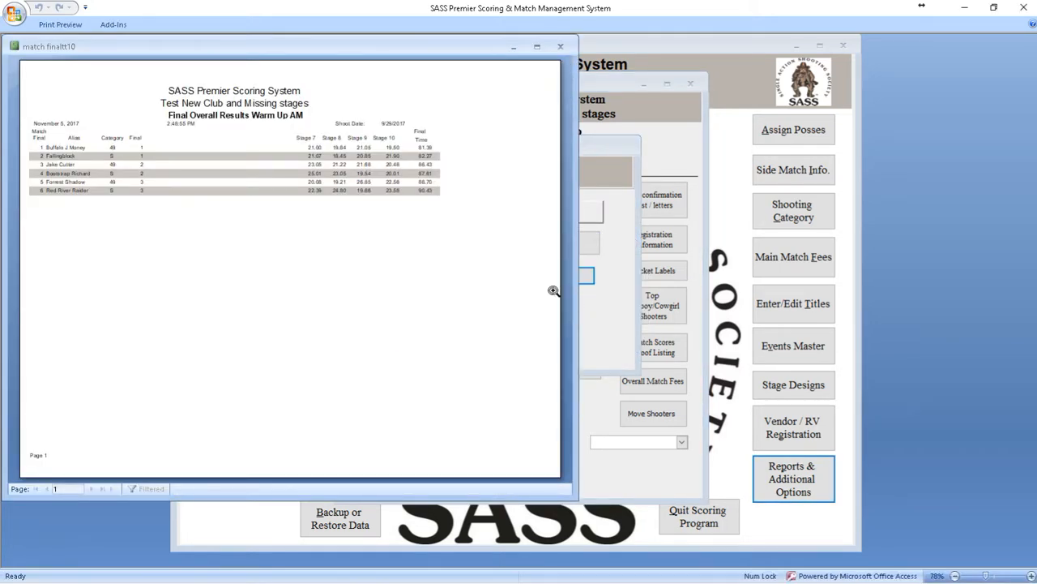
{"action": "left_click", "coordinate": [332, 138]}
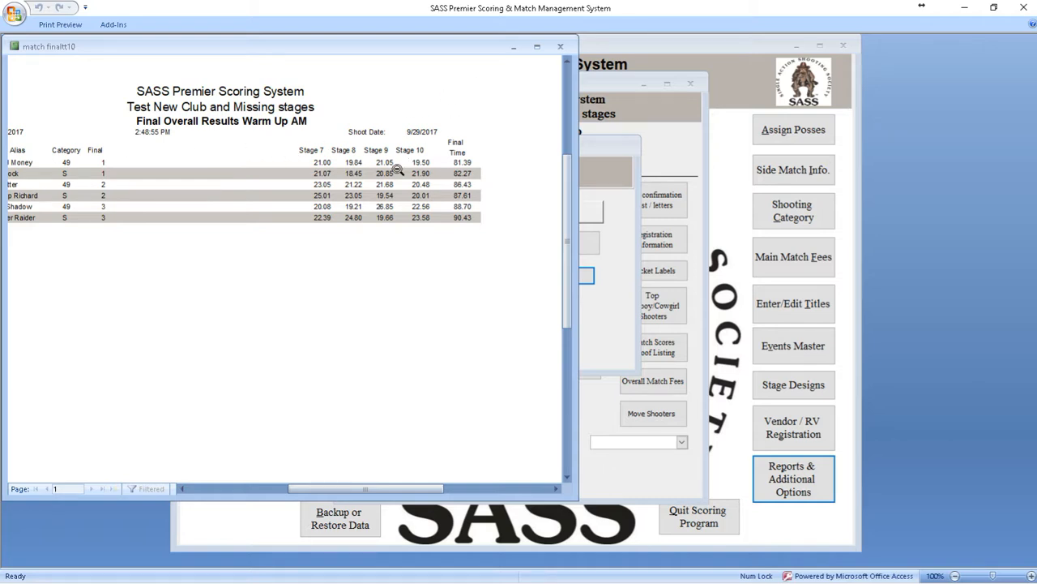
{"action": "left_click", "coordinate": [560, 47]}
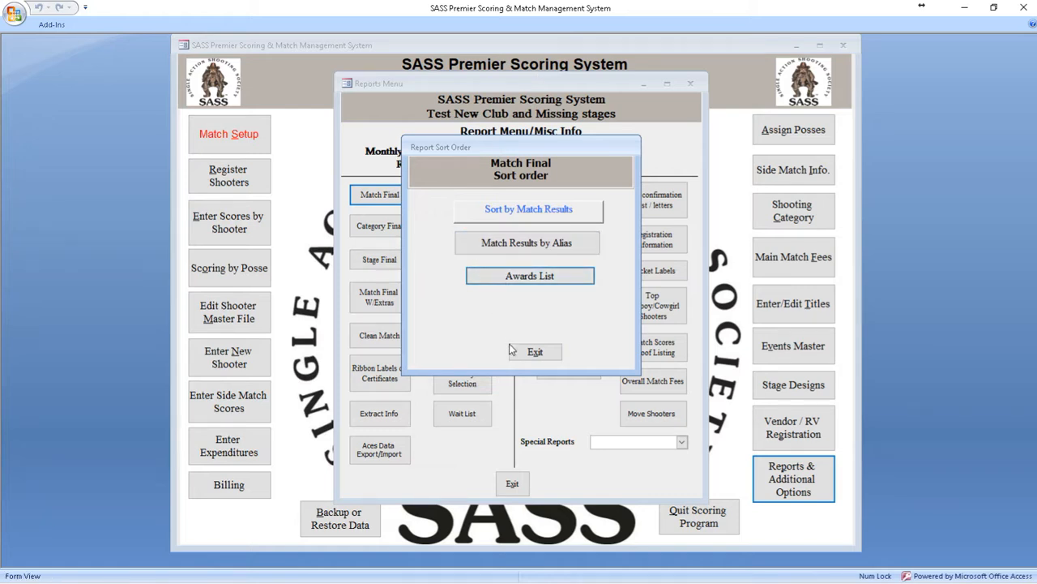
{"action": "left_click", "coordinate": [537, 352]}
Step: Generate the Wild Bunch Match Final report sorted by match results with stage times shown, without creating a PDF or HTML file
{"action": "left_click", "coordinate": [393, 196]}
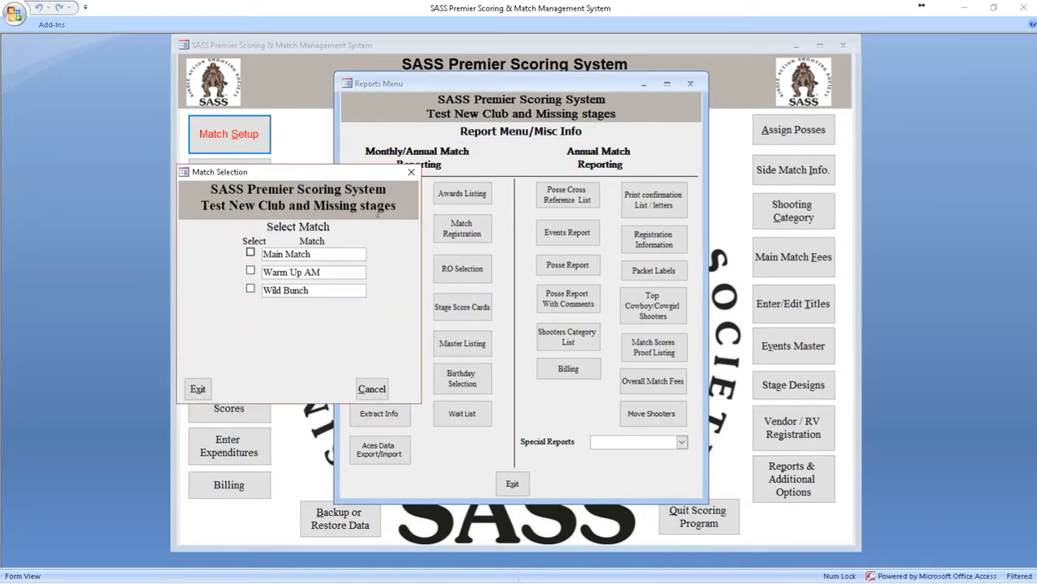
{"action": "left_click", "coordinate": [302, 294]}
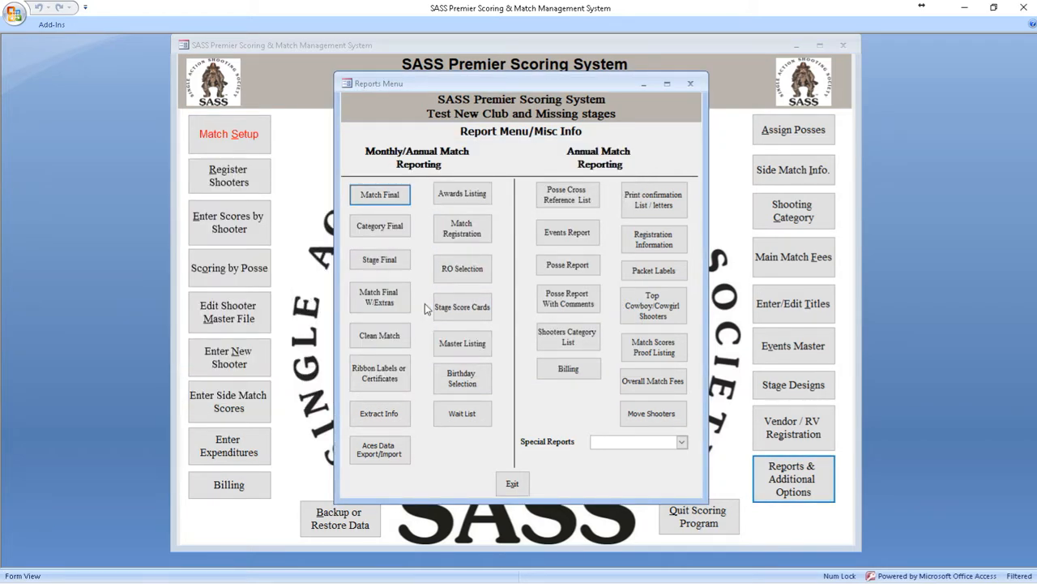
{"action": "left_click", "coordinate": [531, 212]}
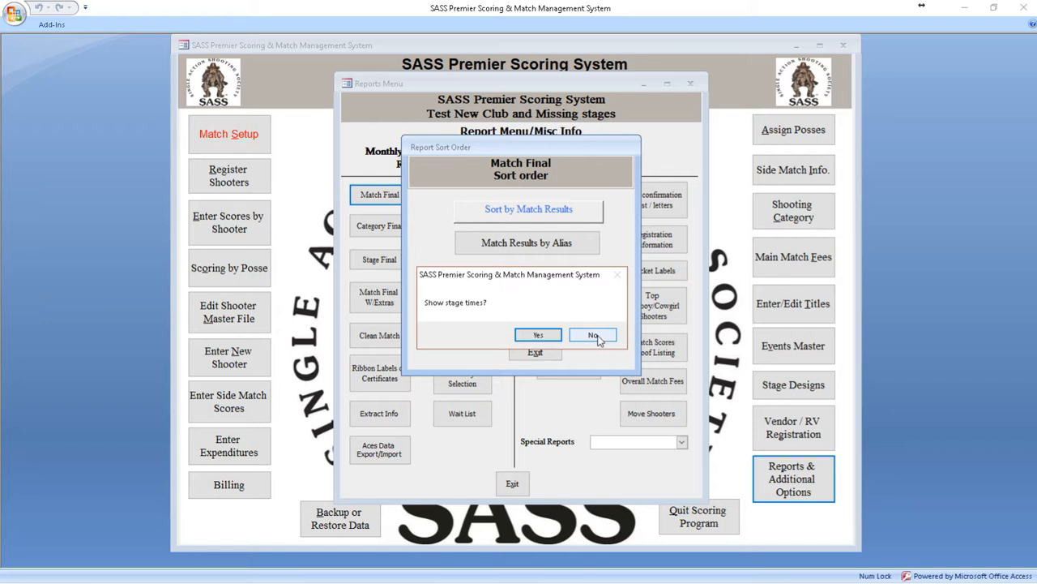
{"action": "left_click", "coordinate": [538, 335]}
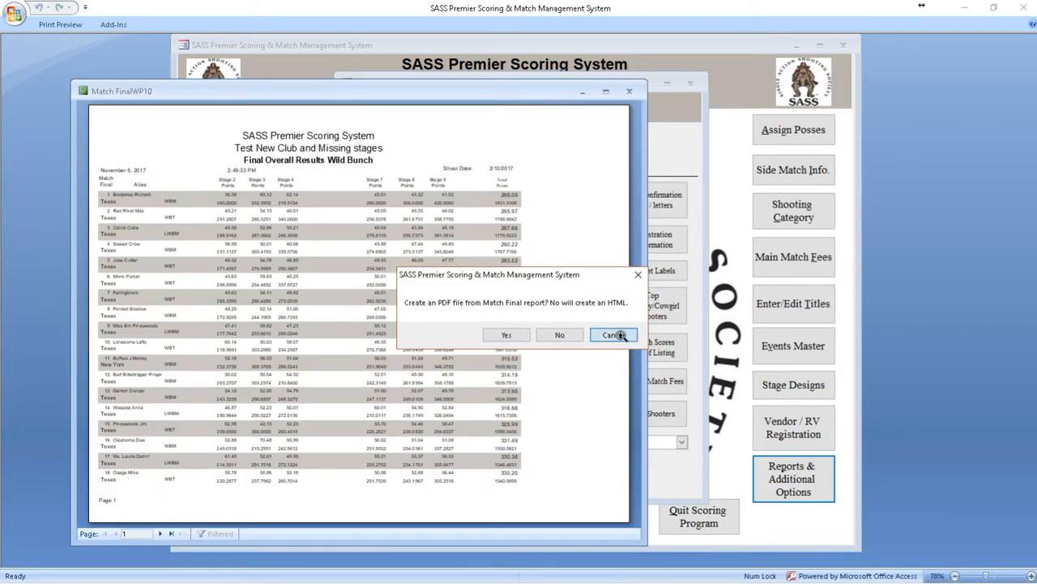
{"action": "left_click", "coordinate": [613, 335]}
Step: Examine the stage times and points in the Wild Bunch report, then close it and leave the reports menu
{"action": "left_click", "coordinate": [168, 148]}
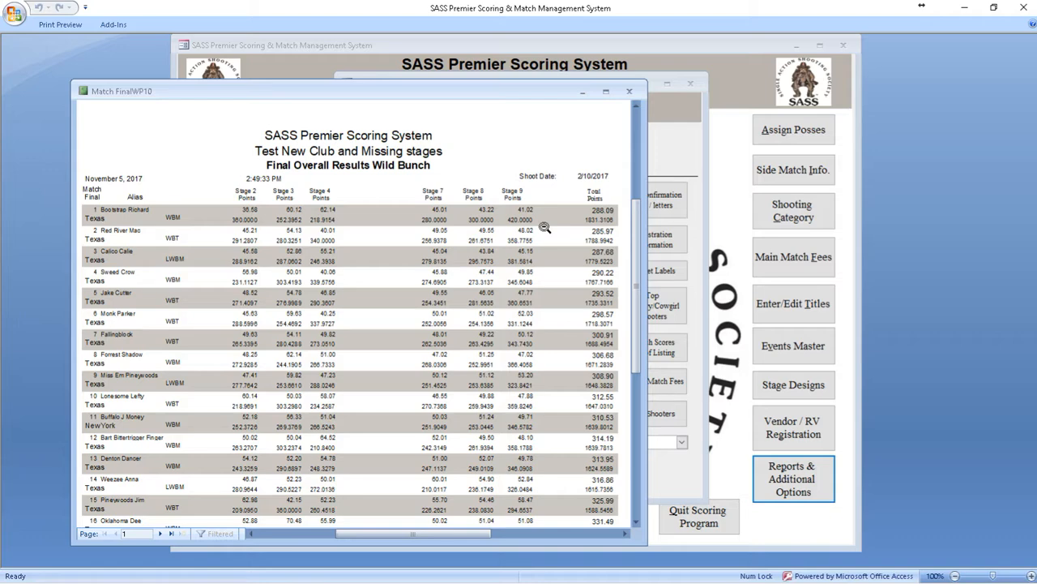
{"action": "left_click", "coordinate": [628, 90]}
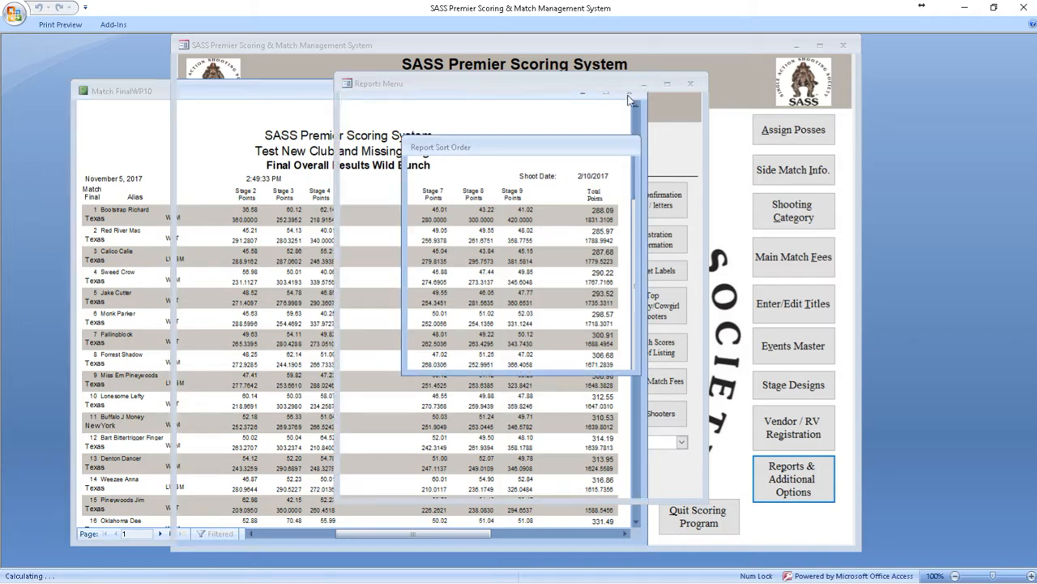
{"action": "left_click", "coordinate": [535, 351]}
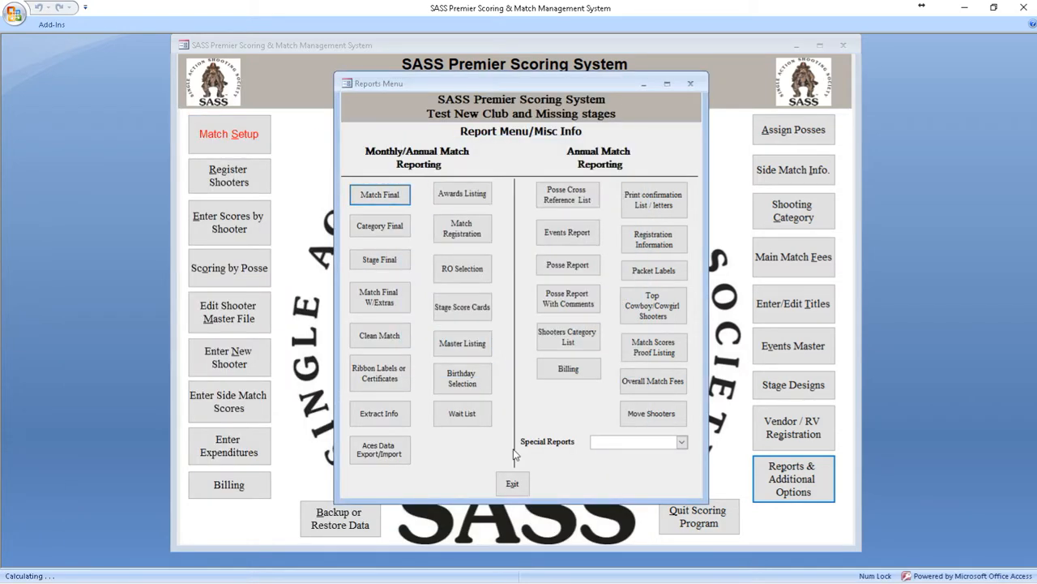
{"action": "left_click", "coordinate": [512, 483]}
Step: Open match setup without clearing any matches, and switch Points by Cat off and back on for Wild Bunch
{"action": "left_click", "coordinate": [233, 134]}
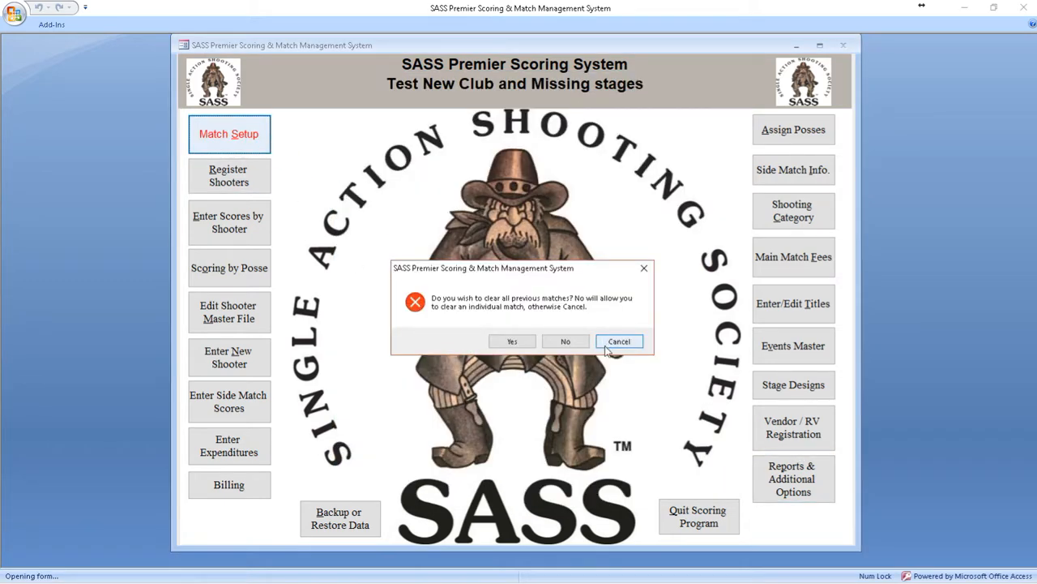
{"action": "left_click", "coordinate": [618, 341]}
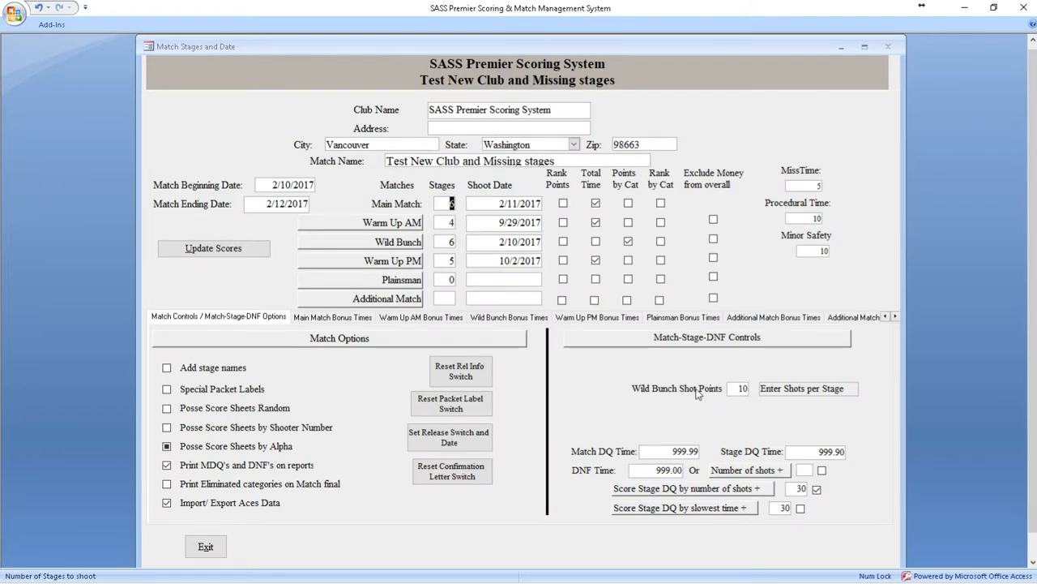
{"action": "left_click", "coordinate": [628, 241]}
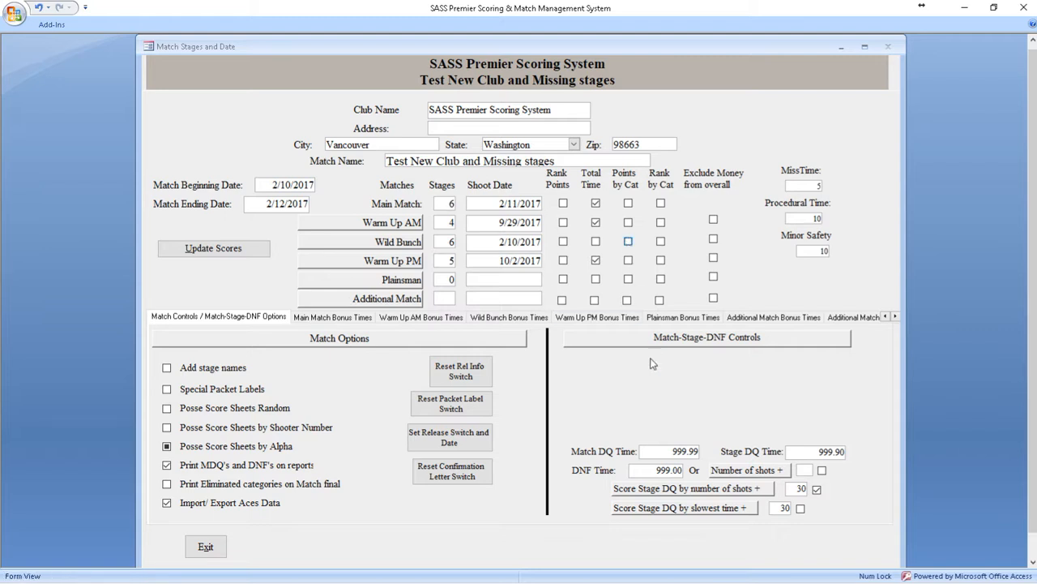
{"action": "left_click", "coordinate": [629, 242]}
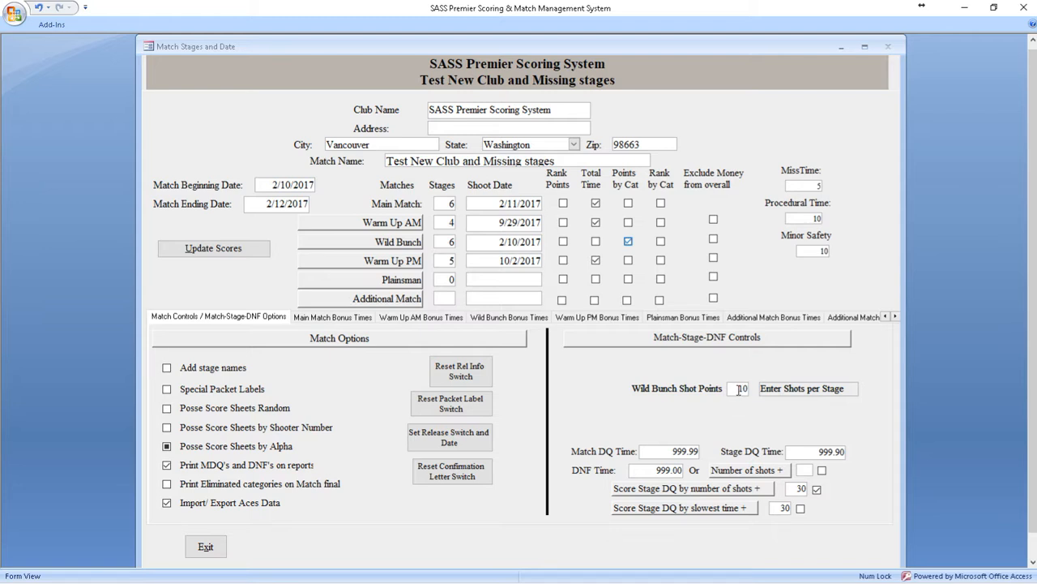
Step: Review the number of shots per stage set for Wild Bunch, then close the shots form and match setup
{"action": "left_click", "coordinate": [799, 388]}
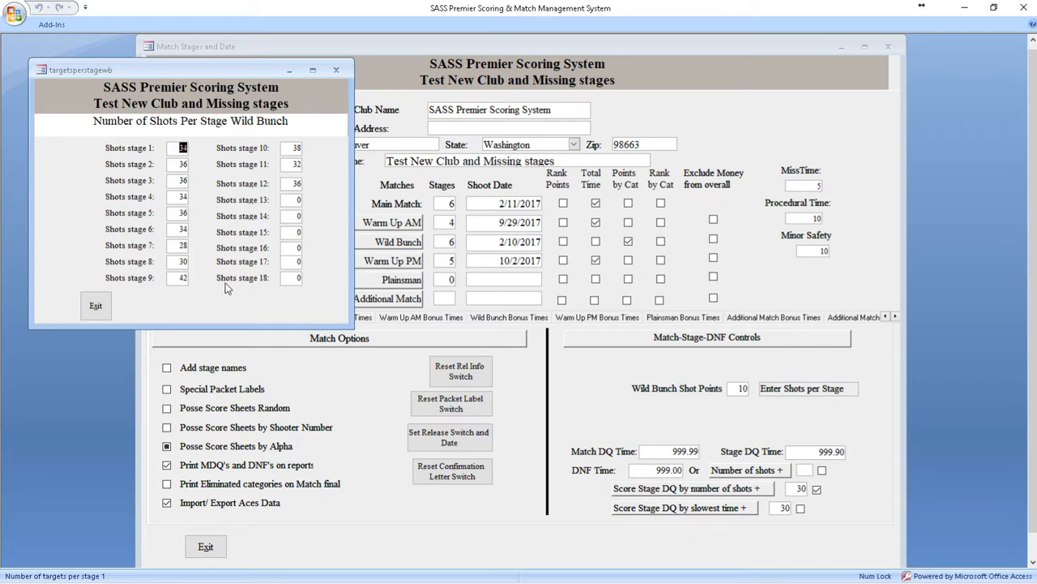
{"action": "left_click", "coordinate": [106, 309]}
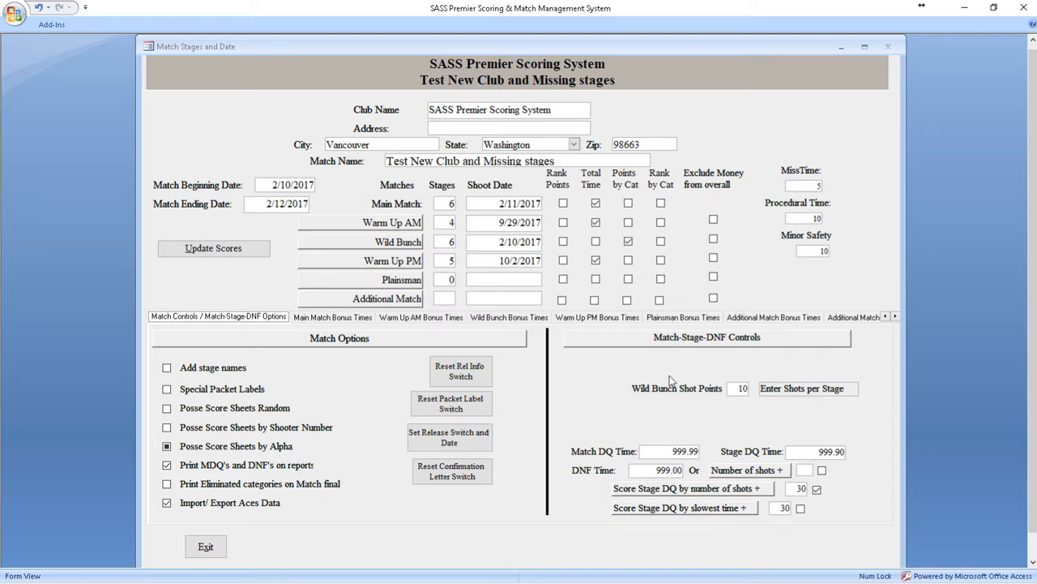
{"action": "left_click", "coordinate": [205, 547]}
Step: Generate the Wild Bunch Match Final report sorted by match results with stage times shown, skipping the PDF and HTML output
{"action": "left_click", "coordinate": [793, 478]}
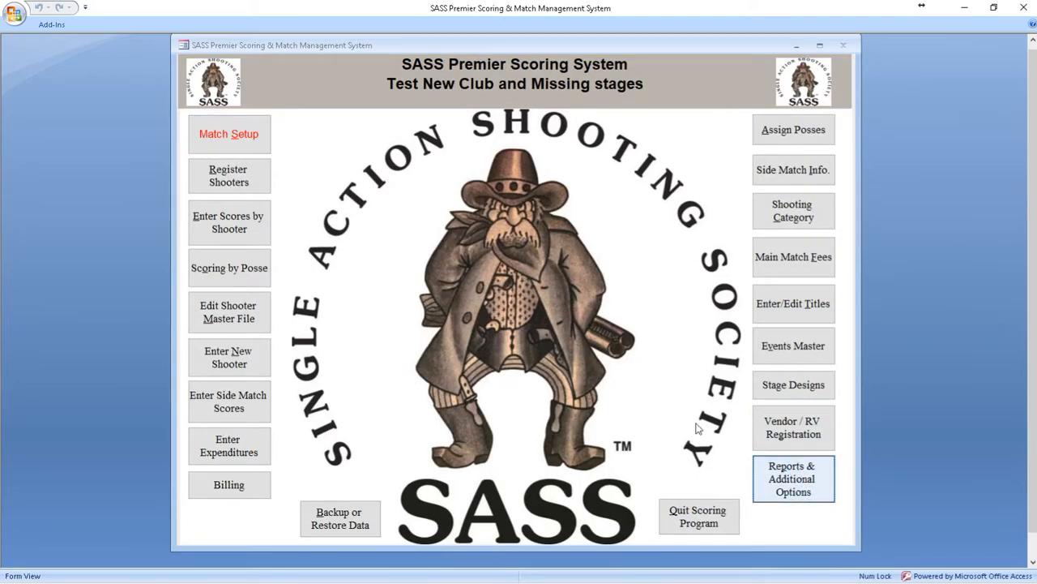
{"action": "left_click", "coordinate": [379, 195]}
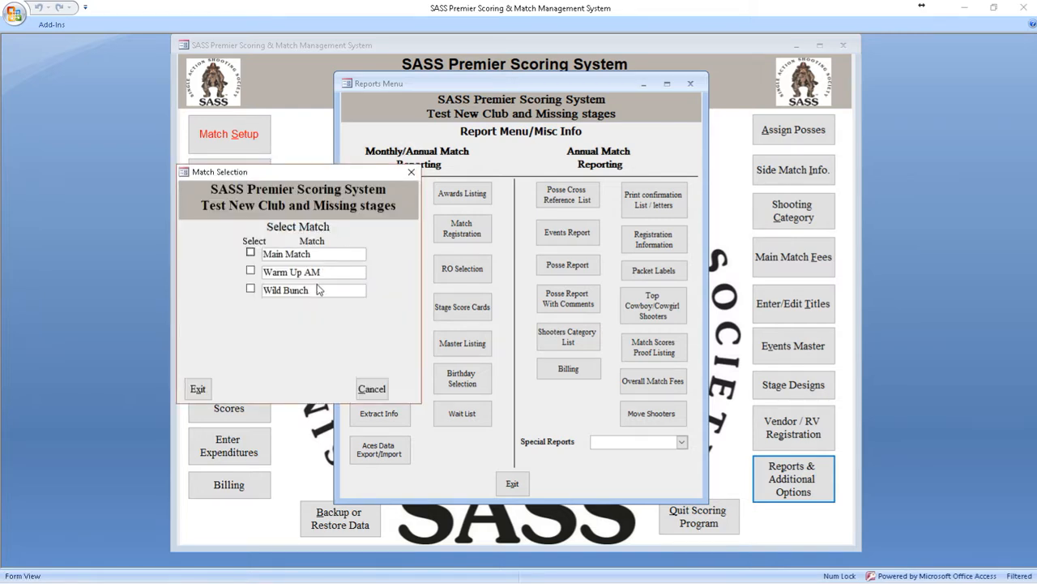
{"action": "left_click", "coordinate": [313, 292]}
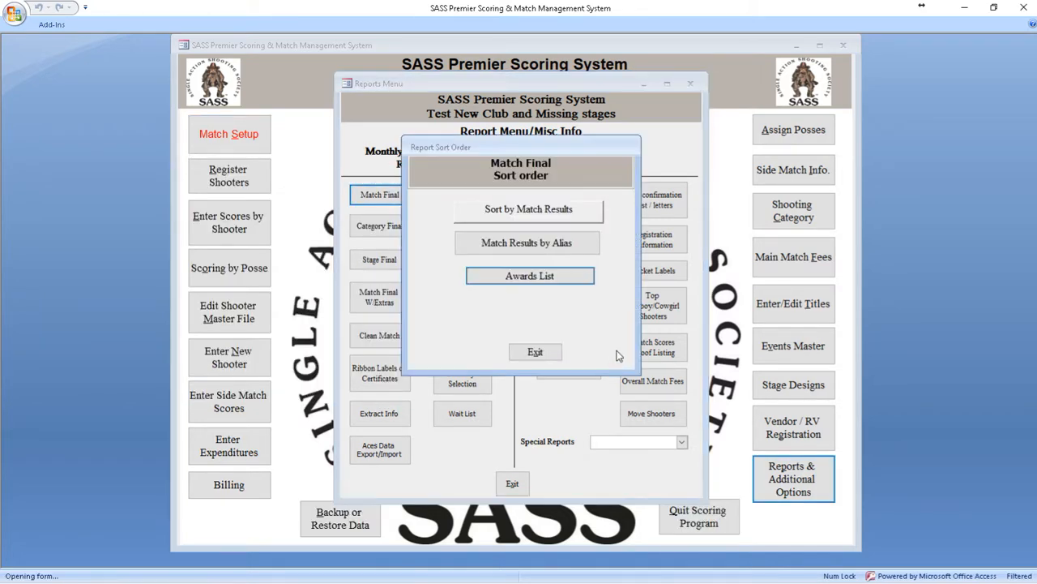
{"action": "left_click", "coordinate": [541, 212]}
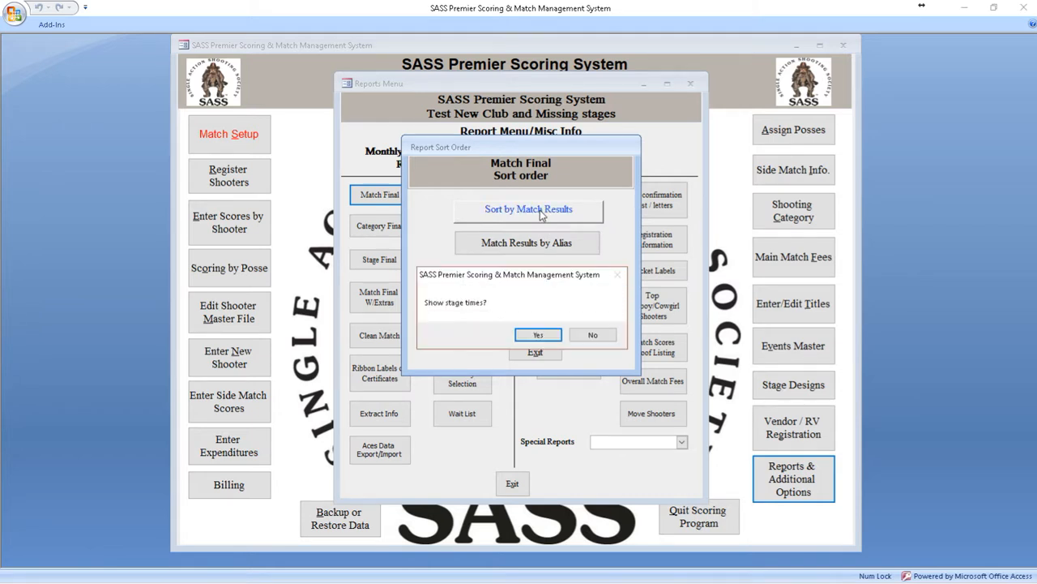
{"action": "left_click", "coordinate": [538, 334]}
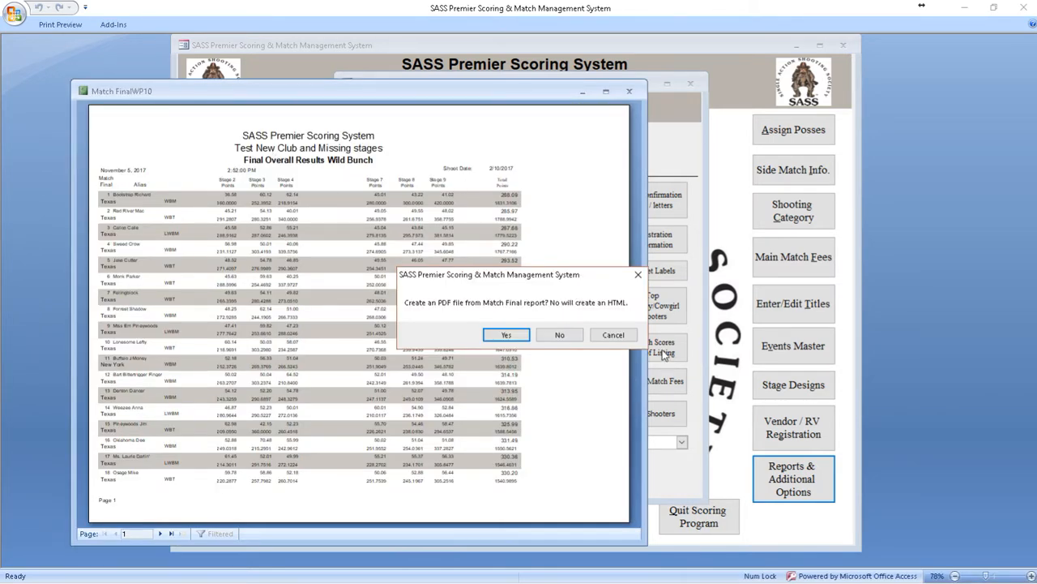
{"action": "left_click", "coordinate": [618, 335]}
Step: Examine the stage points and total points in the Wild Bunch Match Final report, then close the report and the sort order form
{"action": "left_click", "coordinate": [449, 156]}
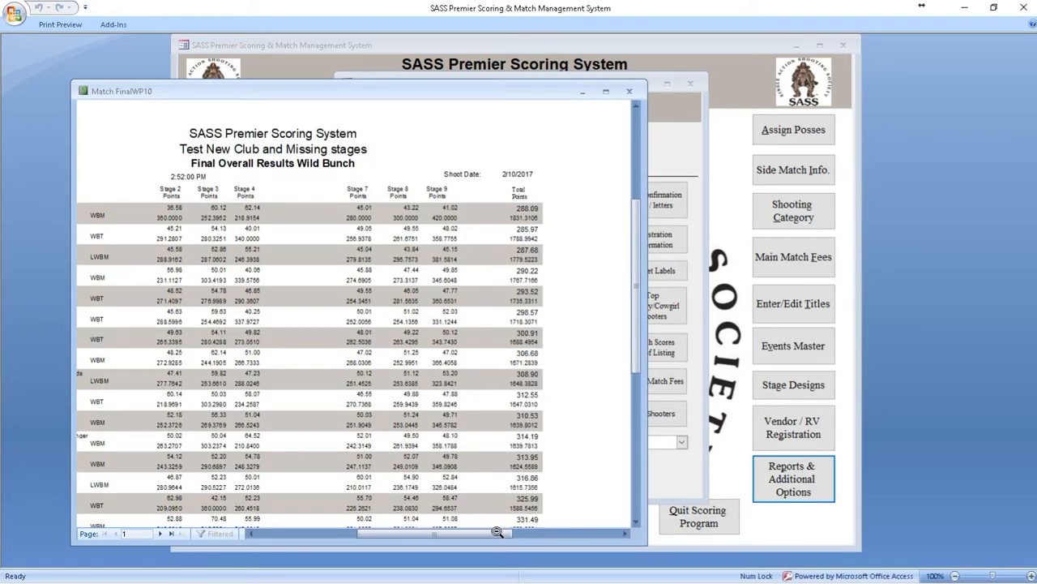
{"action": "mouse_move", "coordinate": [491, 534]}
{"action": "left_mouse_down"}
{"action": "mouse_move", "coordinate": [470, 534]}
{"action": "mouse_move", "coordinate": [490, 534]}
{"action": "left_mouse_up"}
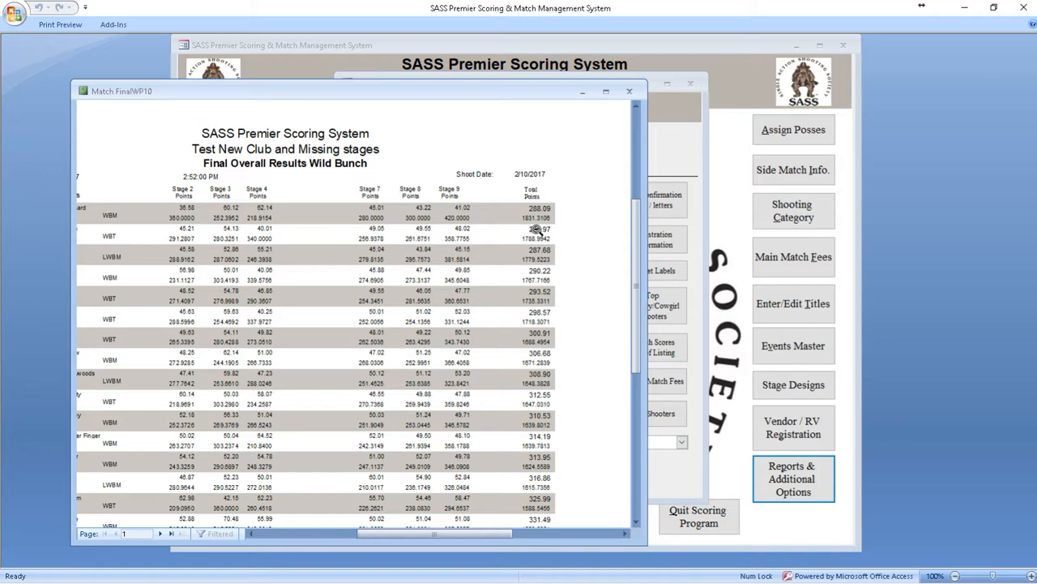
{"action": "scroll", "coordinate": [536, 229], "scroll_direction": "up", "scroll_amount": 2}
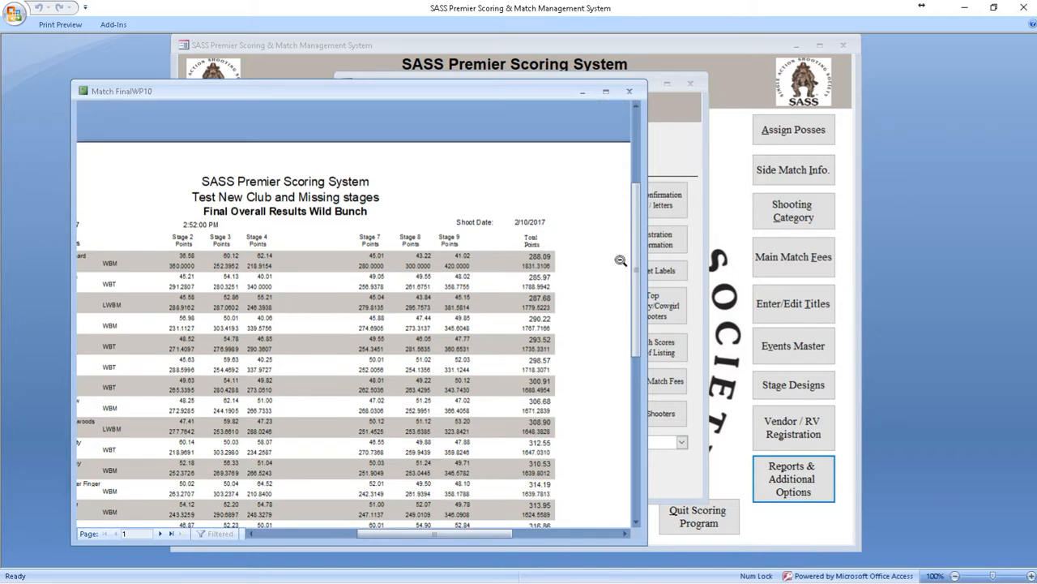
{"action": "left_click", "coordinate": [629, 94]}
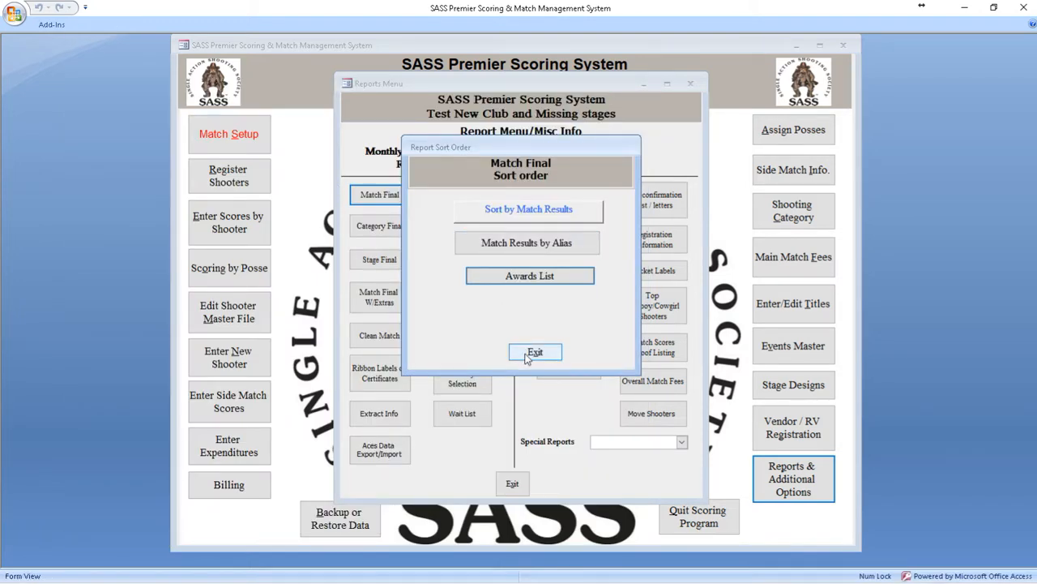
{"action": "left_click", "coordinate": [525, 355]}
Step: Generate the Category Final report for Wild Bunch without creating output files or an awards listing
{"action": "left_click", "coordinate": [369, 225]}
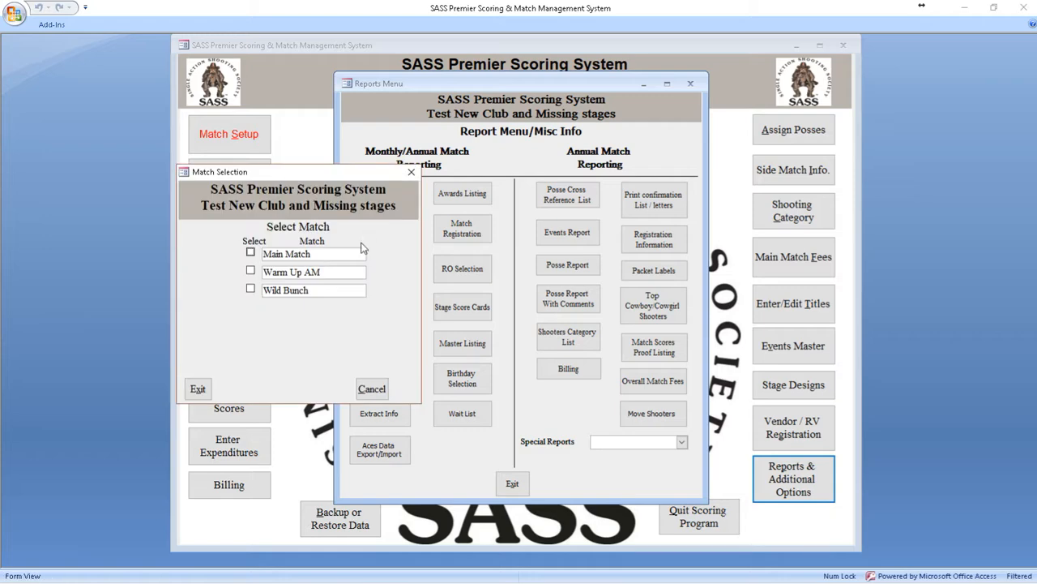
{"action": "left_click", "coordinate": [308, 290]}
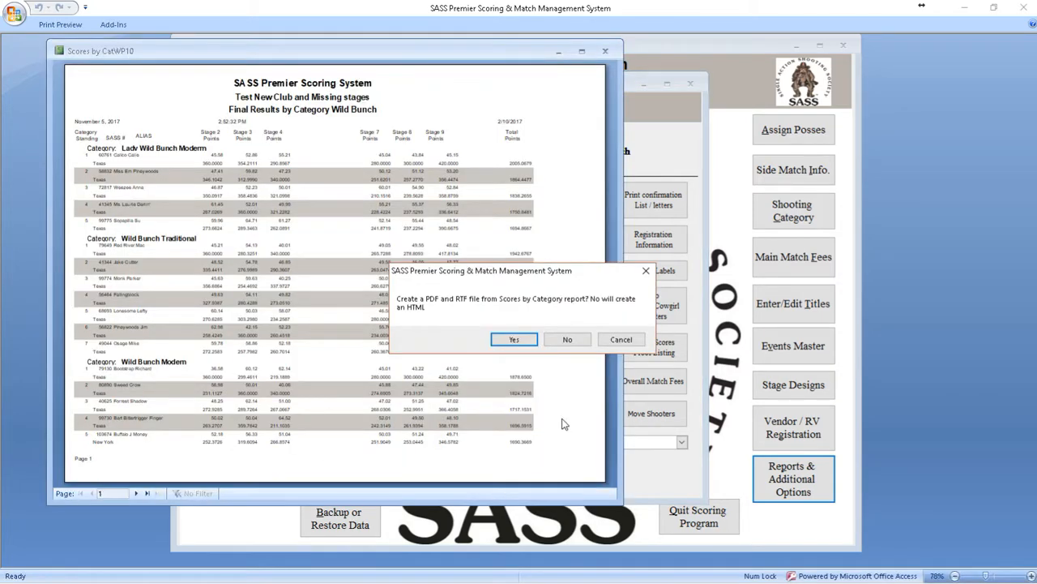
{"action": "left_click", "coordinate": [613, 339]}
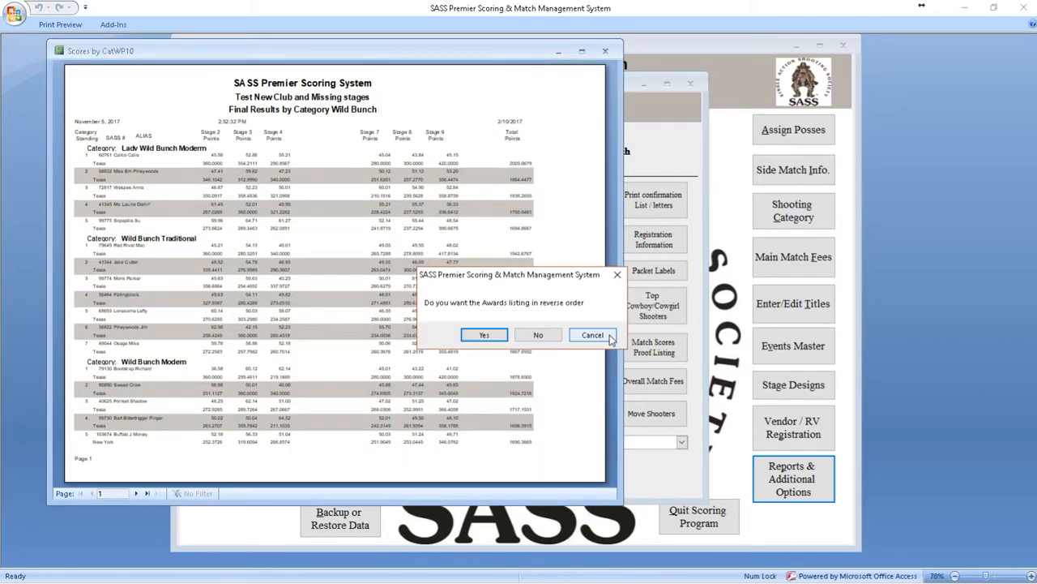
{"action": "left_click", "coordinate": [592, 335]}
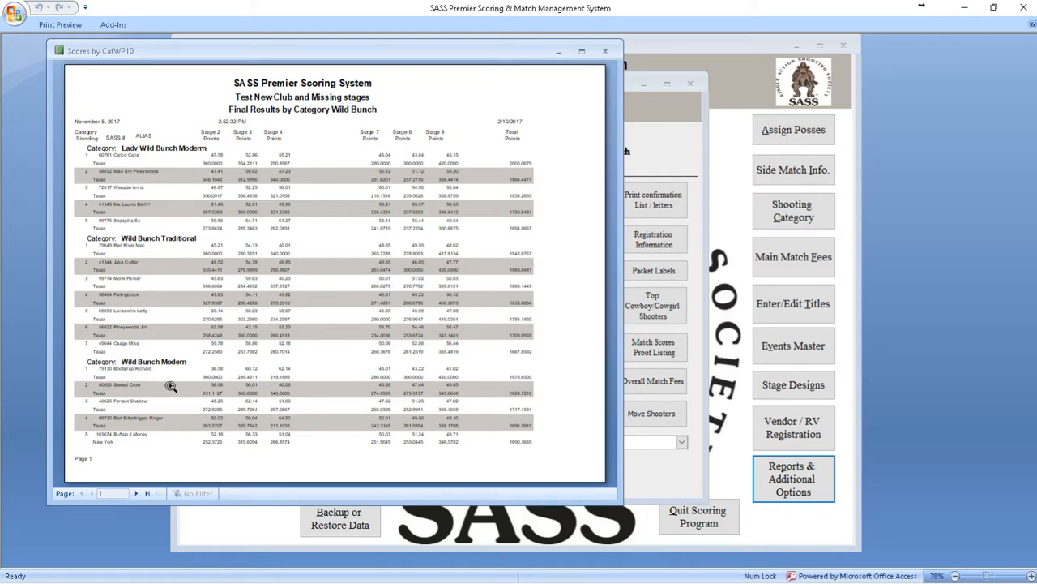
Step: Enlarge the Wild Bunch category report, examine the stage points and totals within each category, then close it
{"action": "left_click", "coordinate": [141, 370]}
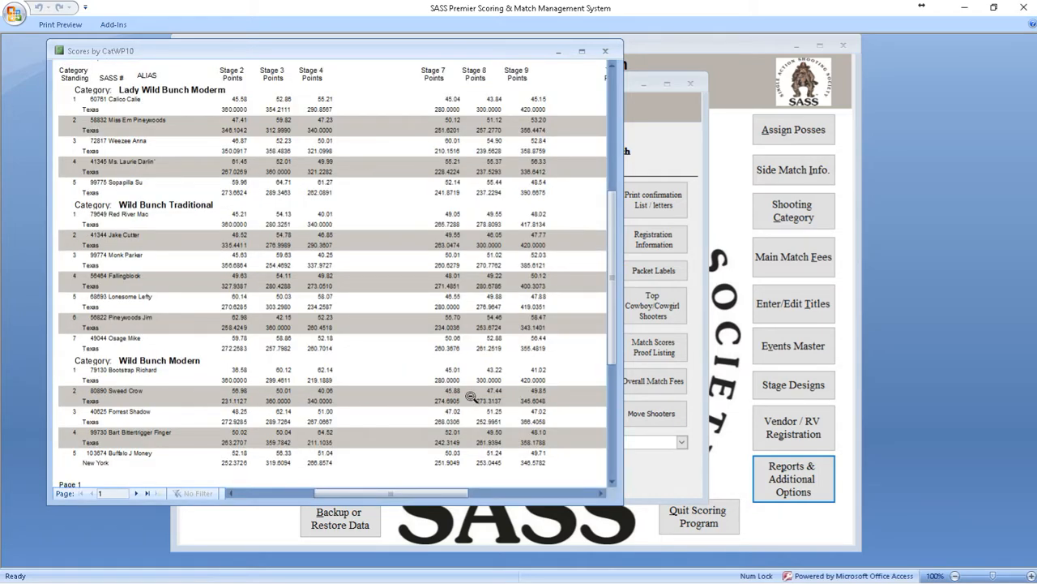
{"action": "left_click_drag", "start_coordinate": [620, 344], "coordinate": [847, 345]}
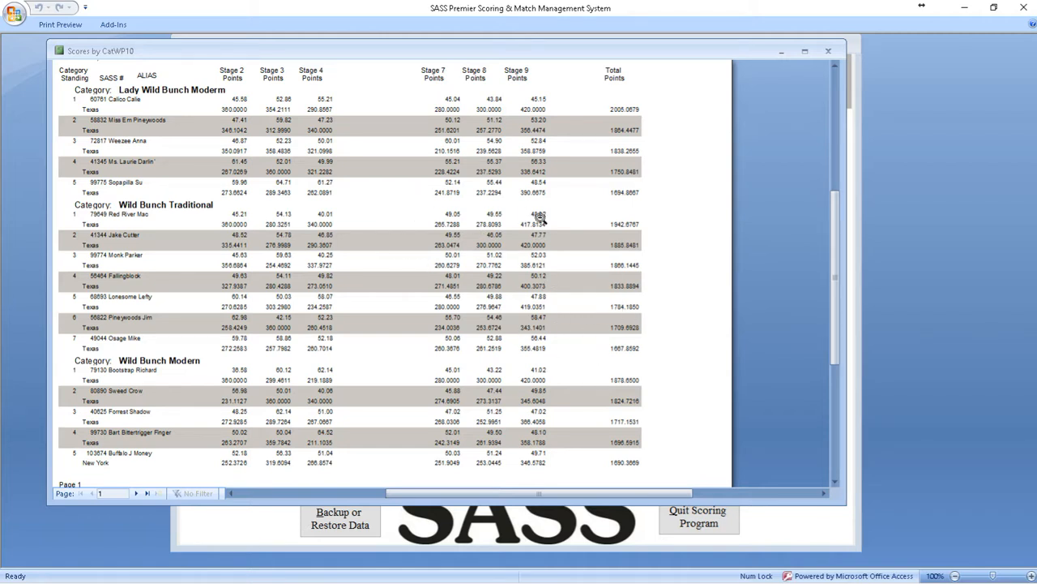
{"action": "left_click_drag", "start_coordinate": [836, 341], "coordinate": [834, 99]}
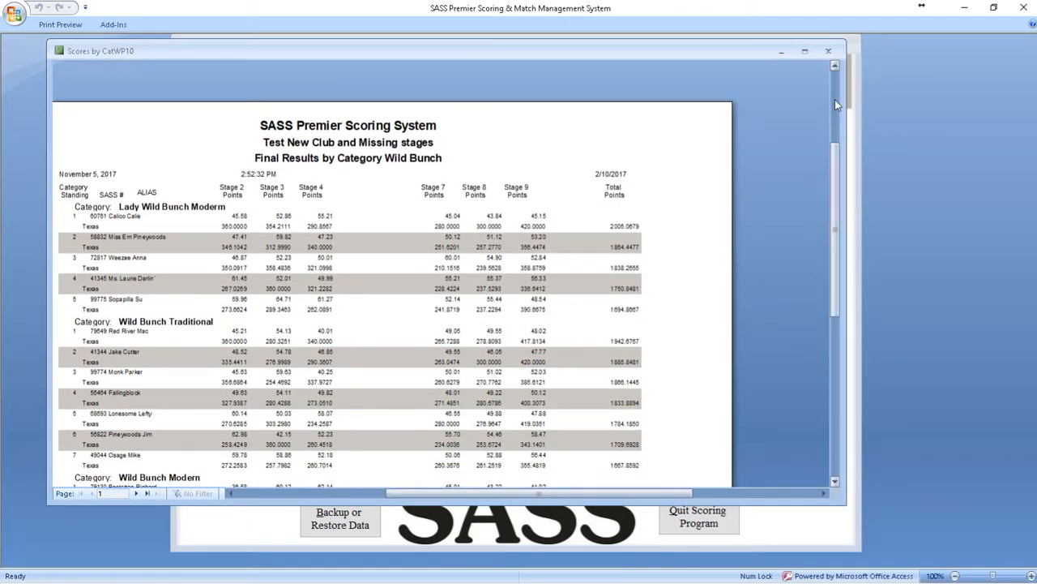
{"action": "left_click", "coordinate": [828, 51]}
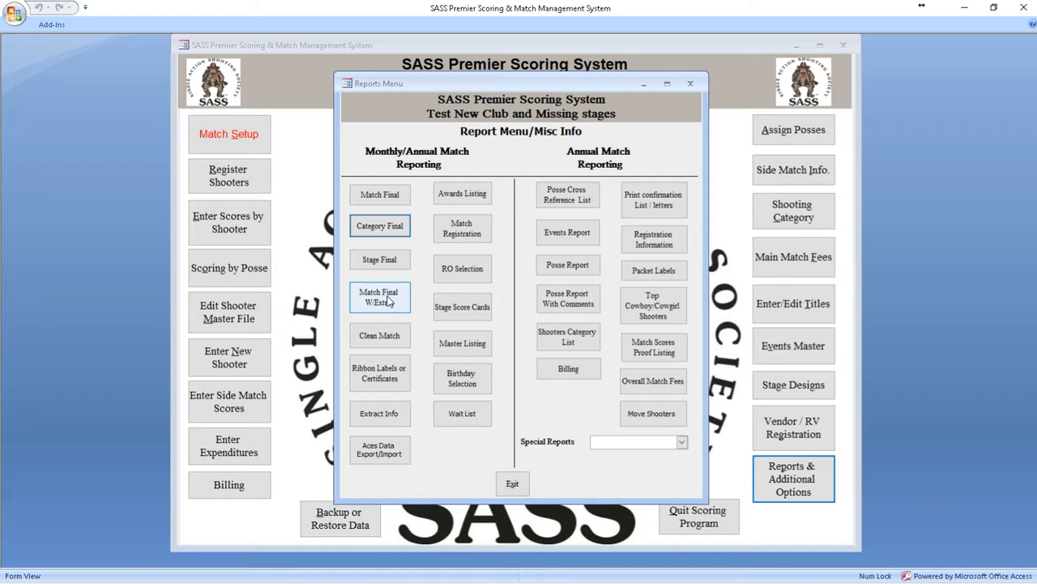
Step: Generate the Match Final report with extras for the Main Match without creating a PDF, RTF or HTML file
{"action": "left_click", "coordinate": [387, 298]}
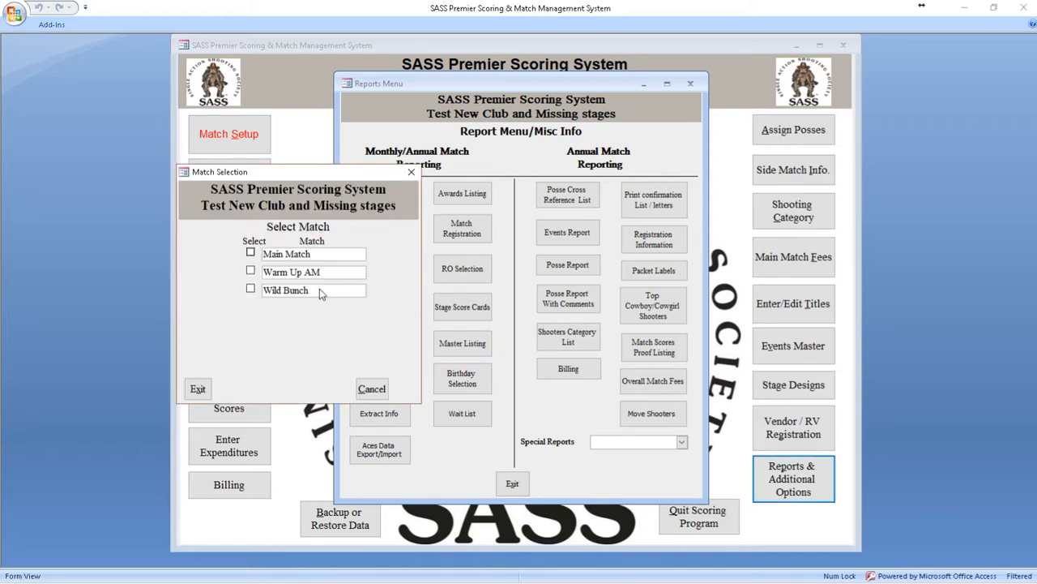
{"action": "left_click", "coordinate": [310, 255]}
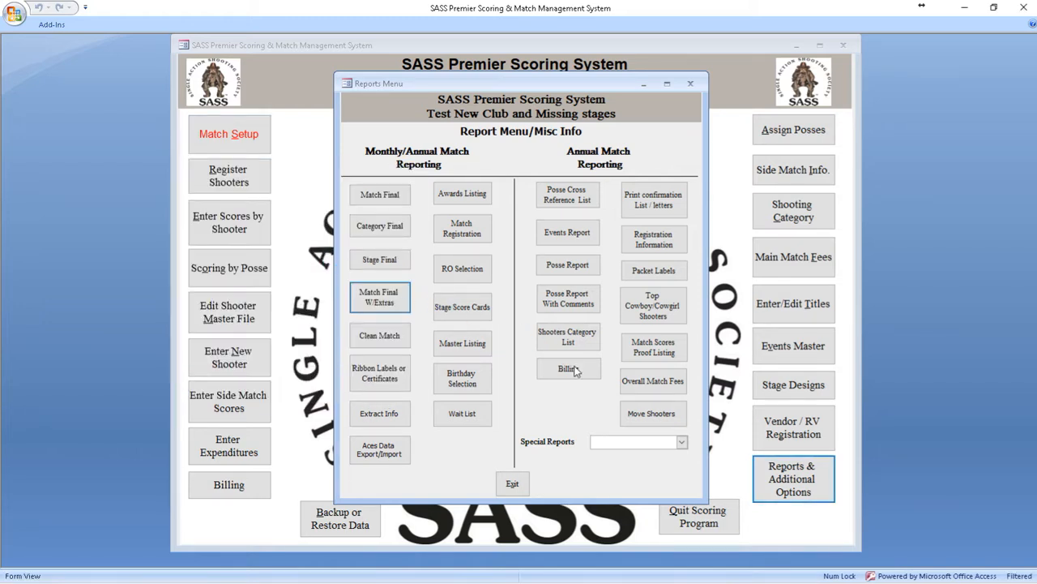
{"action": "left_click", "coordinate": [593, 336]}
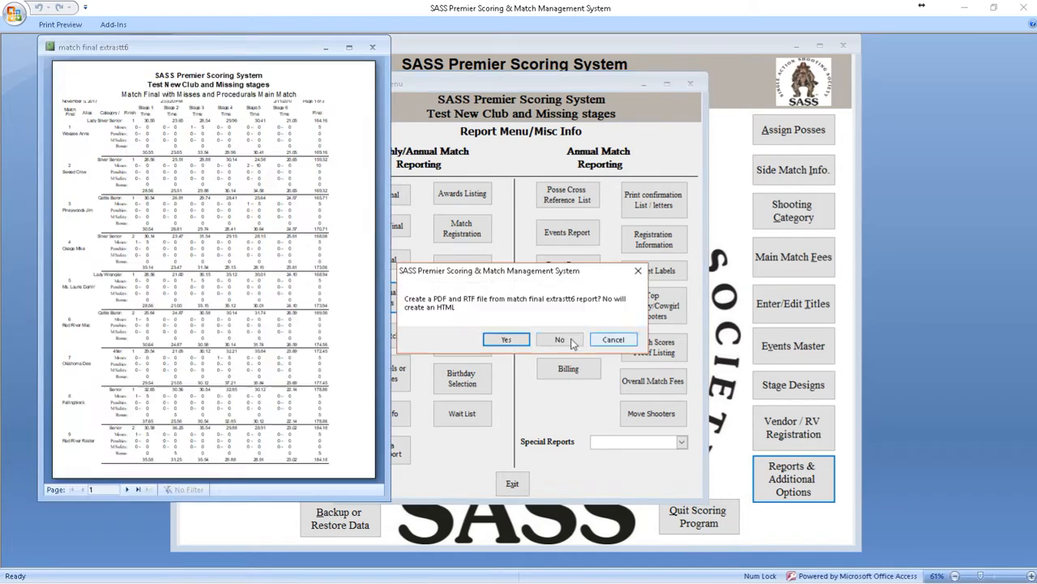
{"action": "left_click", "coordinate": [614, 341]}
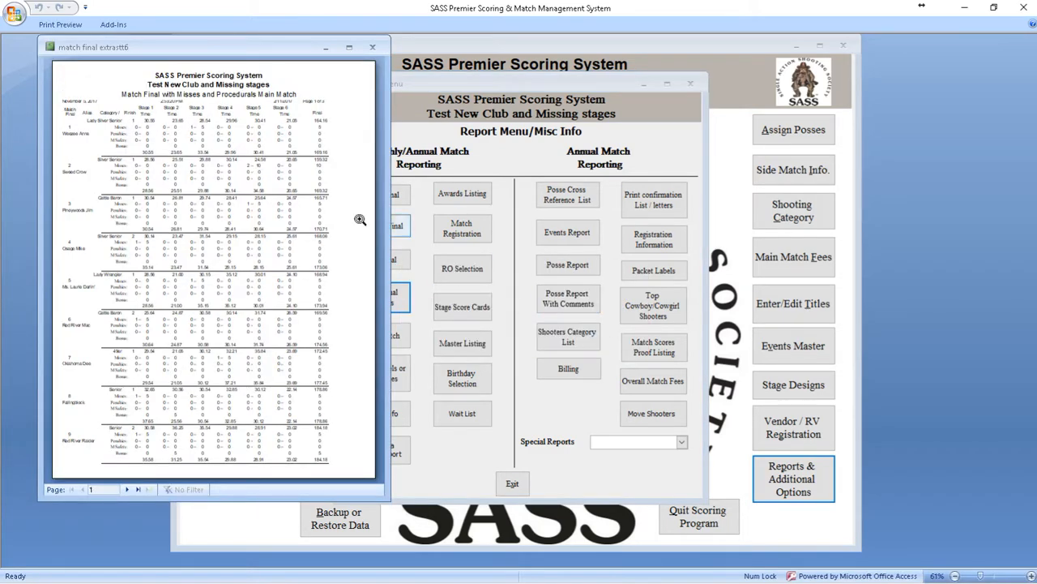
Step: Enlarge the Main Match report with extras, examine the misses and penalties for each stage, then close it
{"action": "left_click", "coordinate": [108, 109]}
{"action": "left_click_drag", "start_coordinate": [390, 123], "coordinate": [669, 133]}
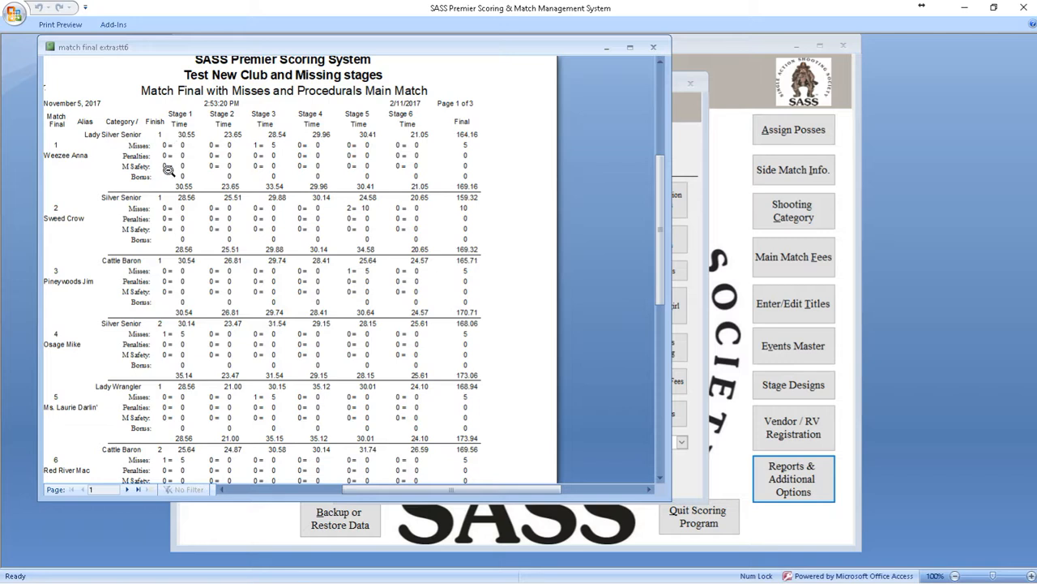
{"action": "left_click", "coordinate": [655, 49]}
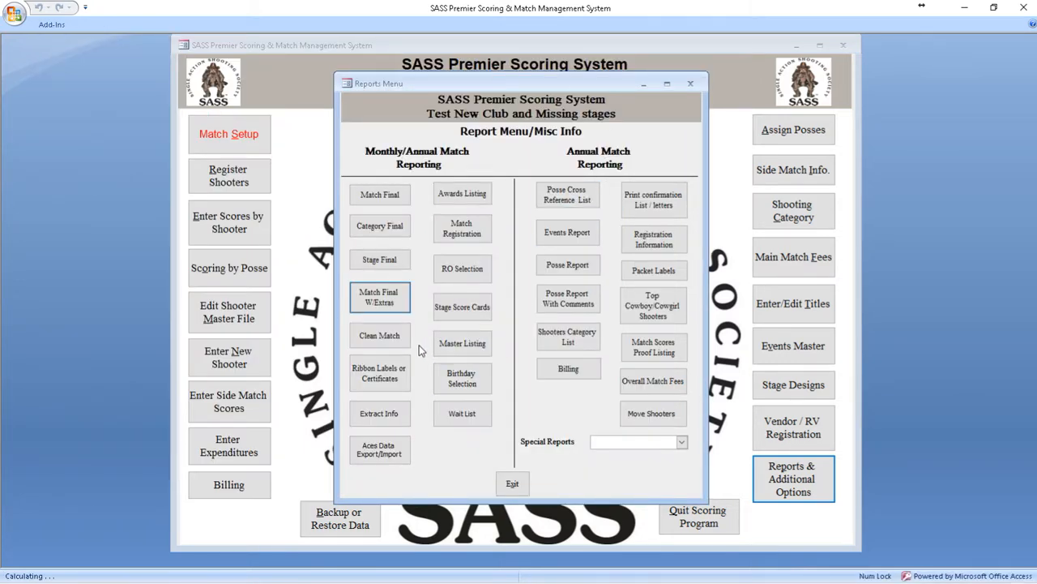
Step: Try to generate the Clean Match report for the Main Match
{"action": "left_click", "coordinate": [381, 335]}
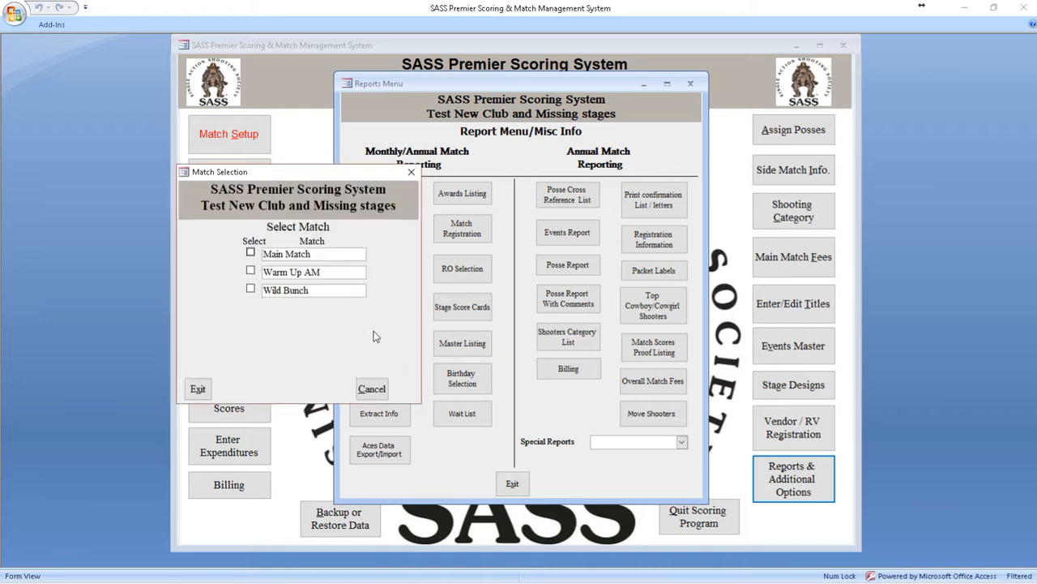
{"action": "left_click", "coordinate": [307, 257]}
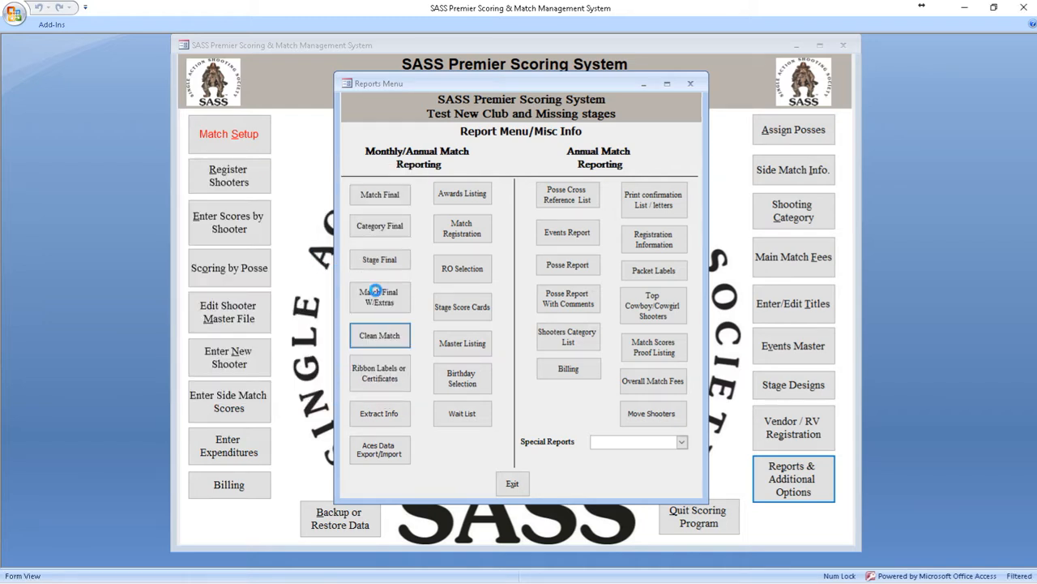
{"action": "left_click", "coordinate": [594, 343]}
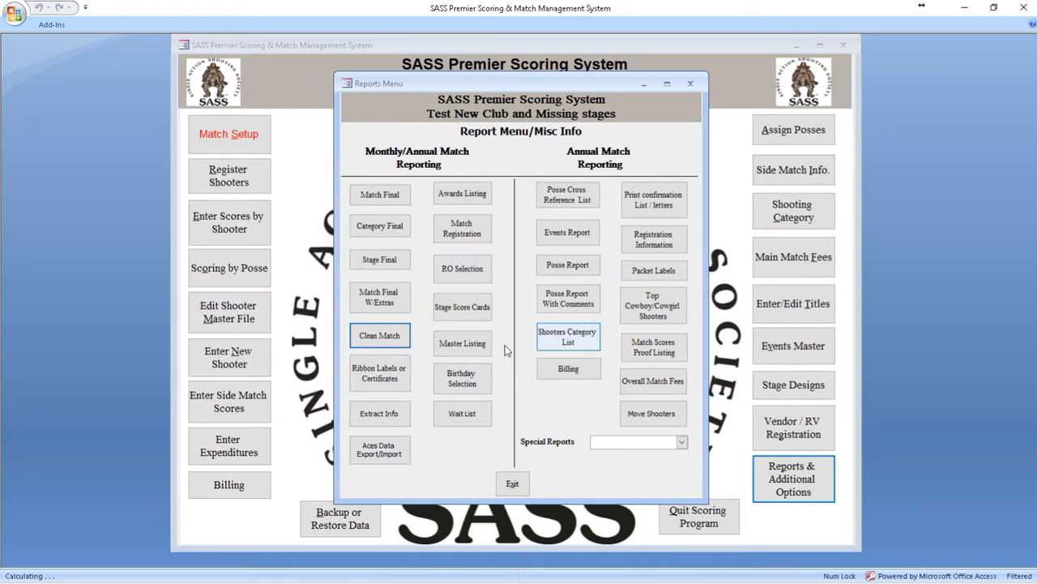
Step: Generate the Clean Match report for Wild Bunch without creating a PDF, RTF or HTML file
{"action": "left_click", "coordinate": [379, 336]}
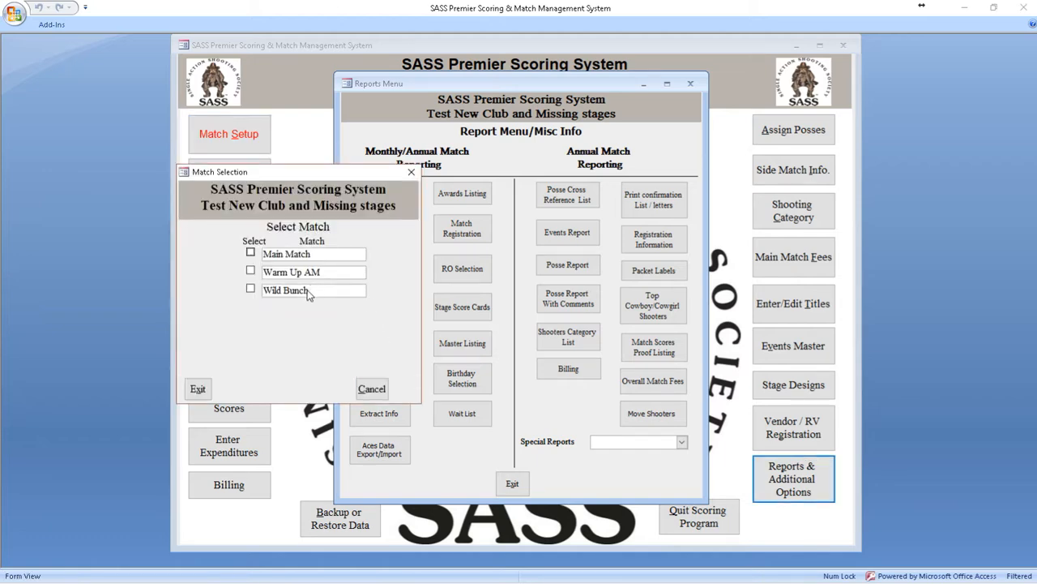
{"action": "left_click", "coordinate": [307, 292]}
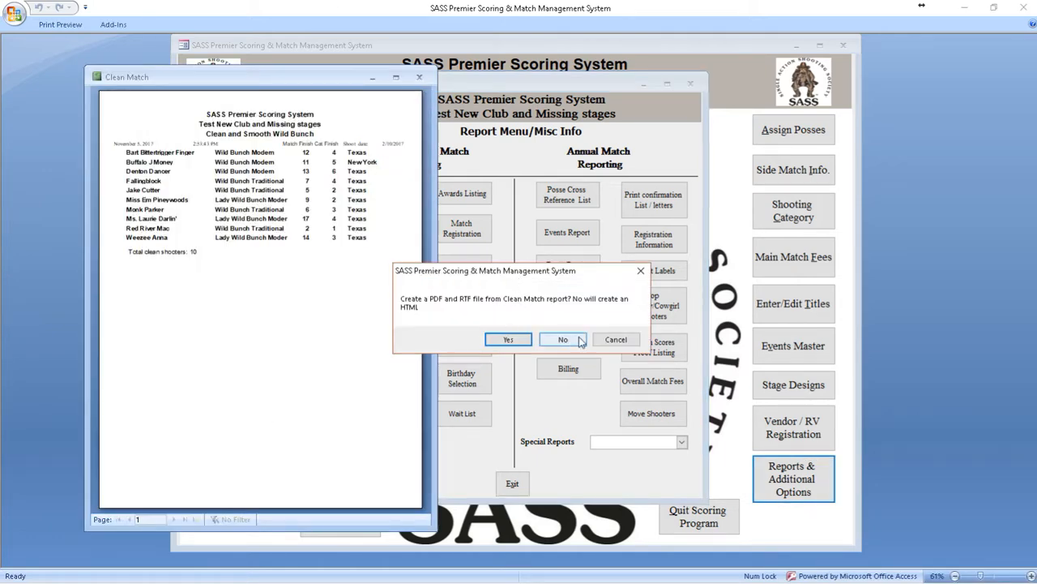
{"action": "left_click", "coordinate": [614, 340]}
Step: Enlarge the Wild Bunch Clean Match report, examine the clean shooters' match and category finishes, then close it
{"action": "left_click", "coordinate": [146, 134]}
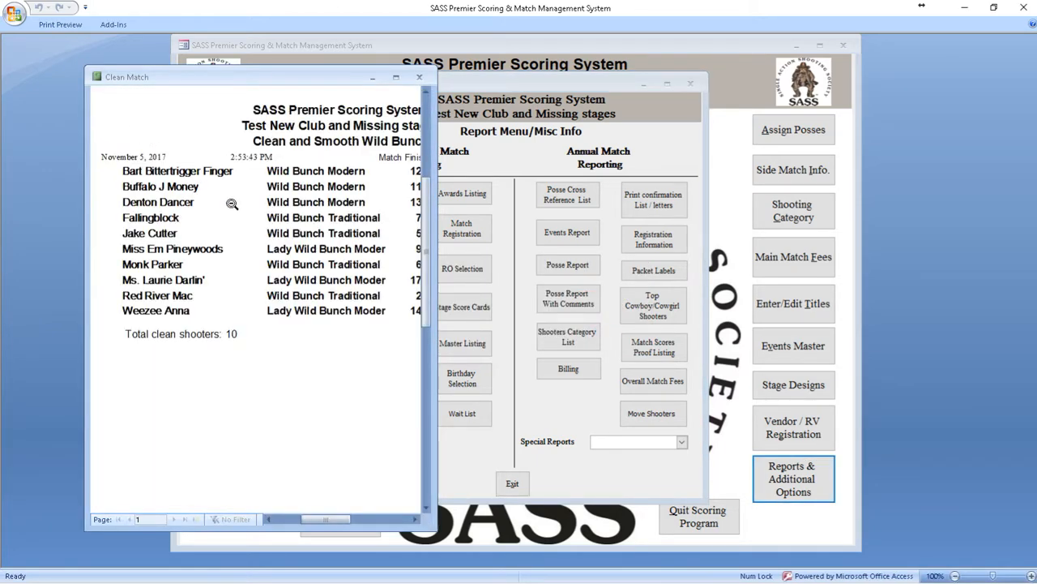
{"action": "left_click_drag", "start_coordinate": [429, 188], "coordinate": [614, 204]}
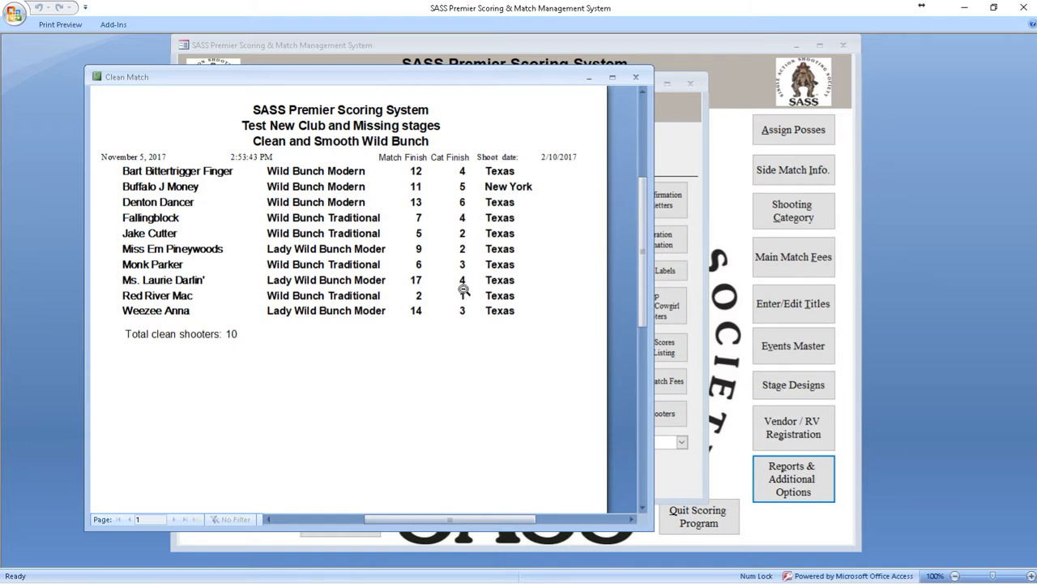
{"action": "left_click", "coordinate": [637, 78]}
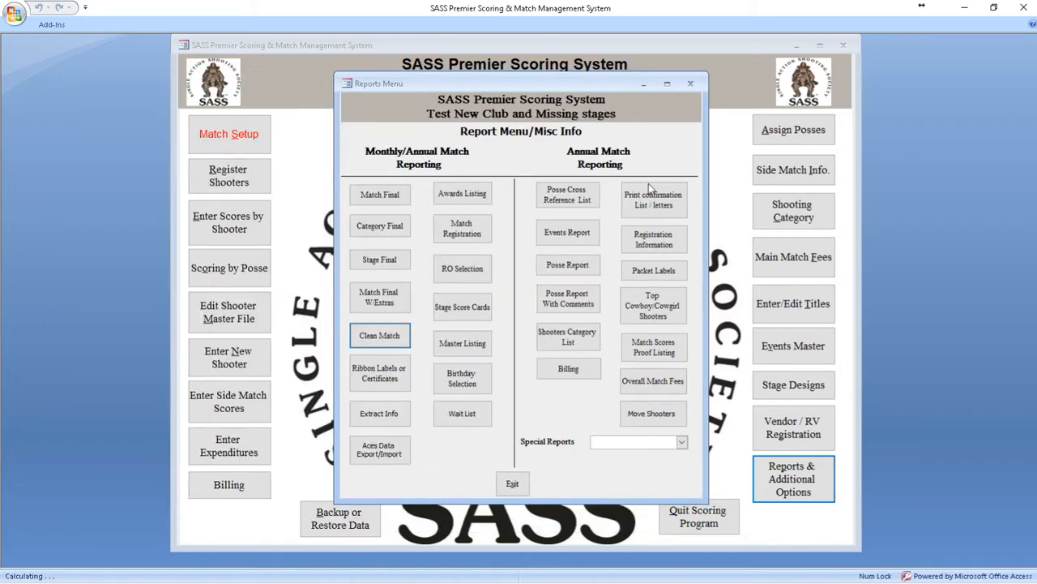
Step: Generate the Stage Statistics special report by posse for the Main Match without creating a PDF, RTF or HTML file
{"action": "left_click", "coordinate": [682, 442]}
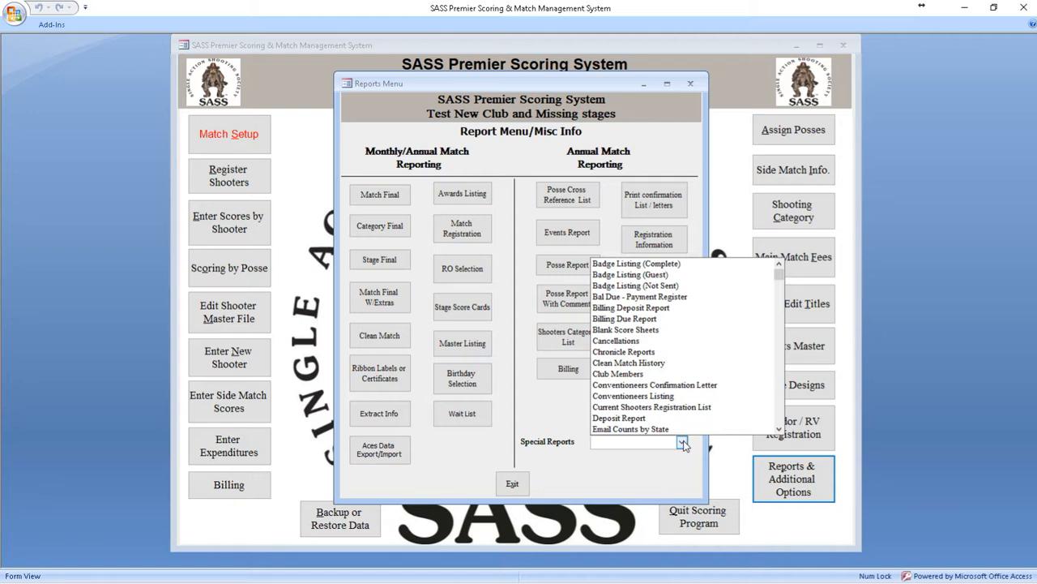
{"action": "type", "text": "sASS Verification List"}
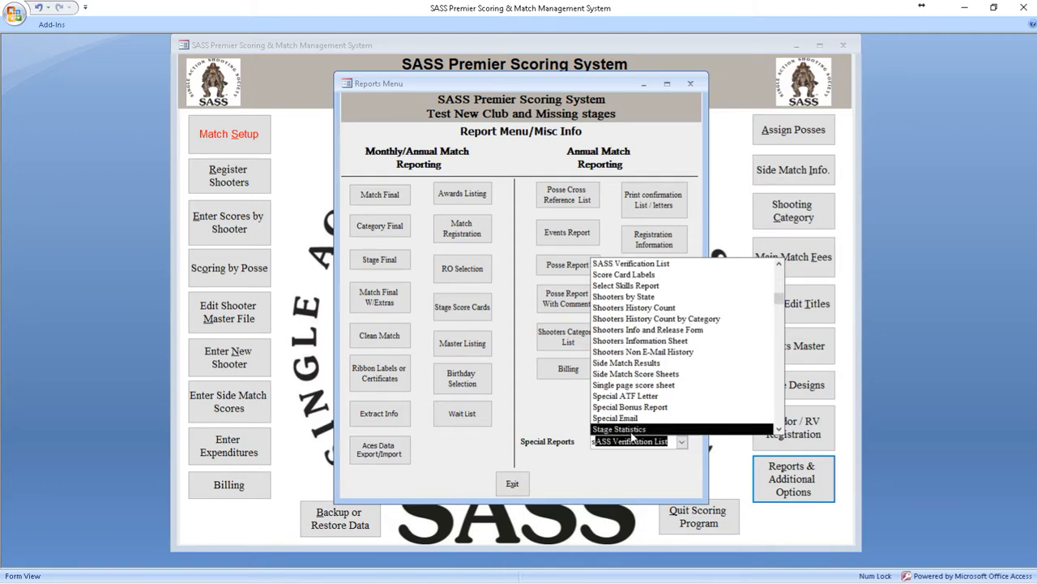
{"action": "left_click", "coordinate": [633, 429]}
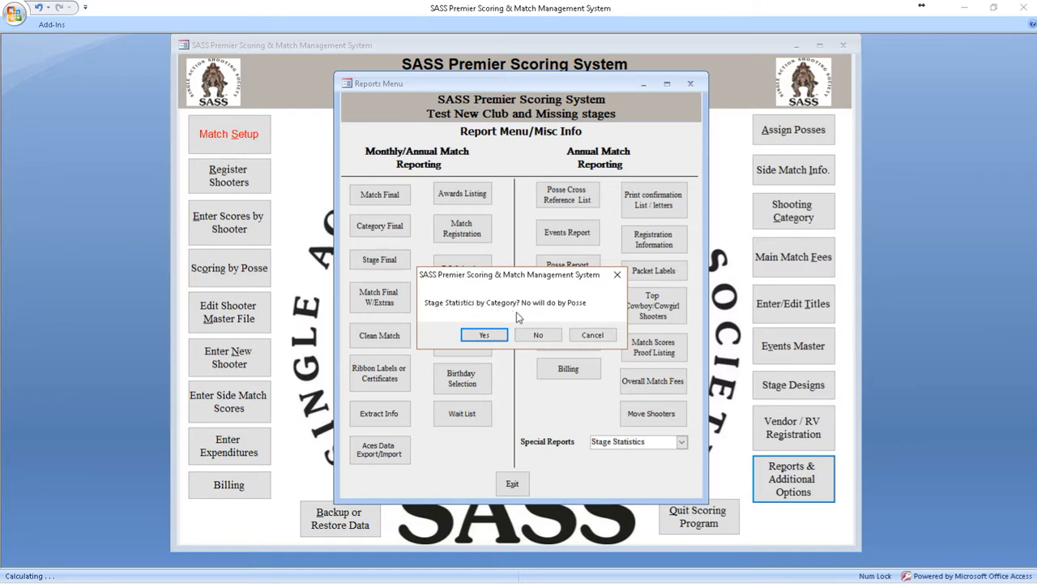
{"action": "left_click", "coordinate": [538, 335]}
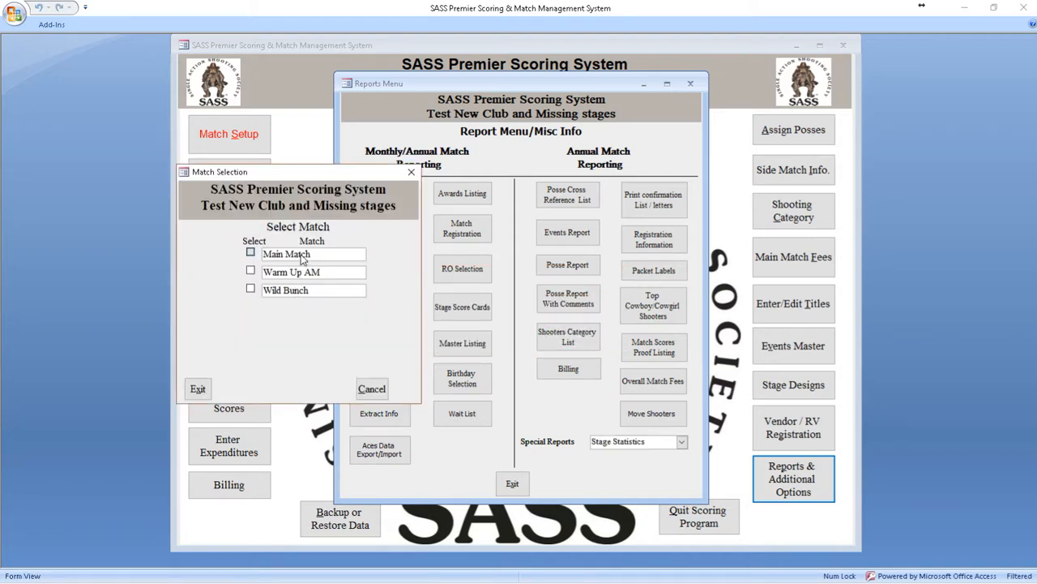
{"action": "left_click", "coordinate": [301, 256]}
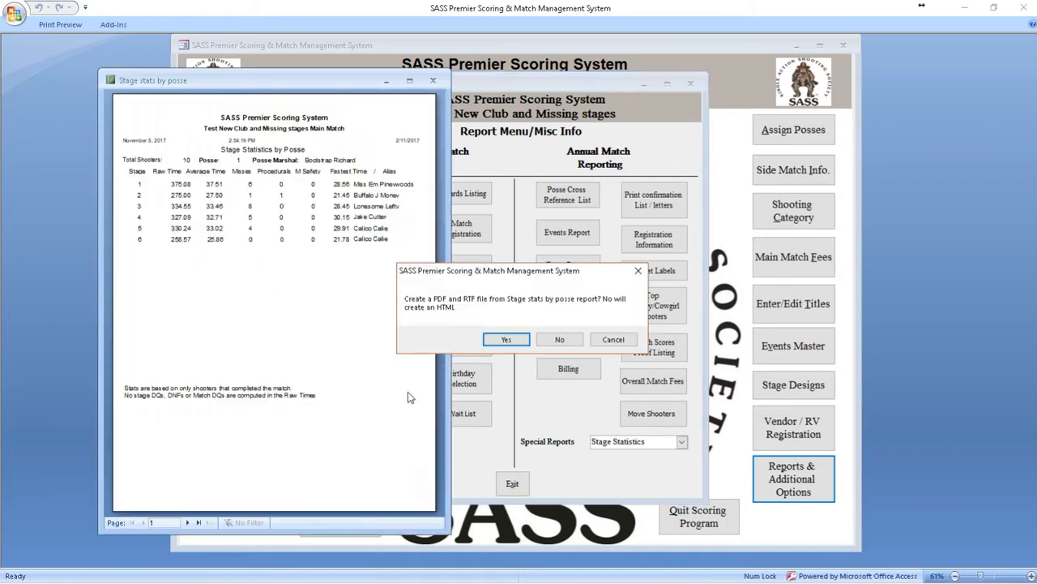
{"action": "left_click", "coordinate": [614, 338]}
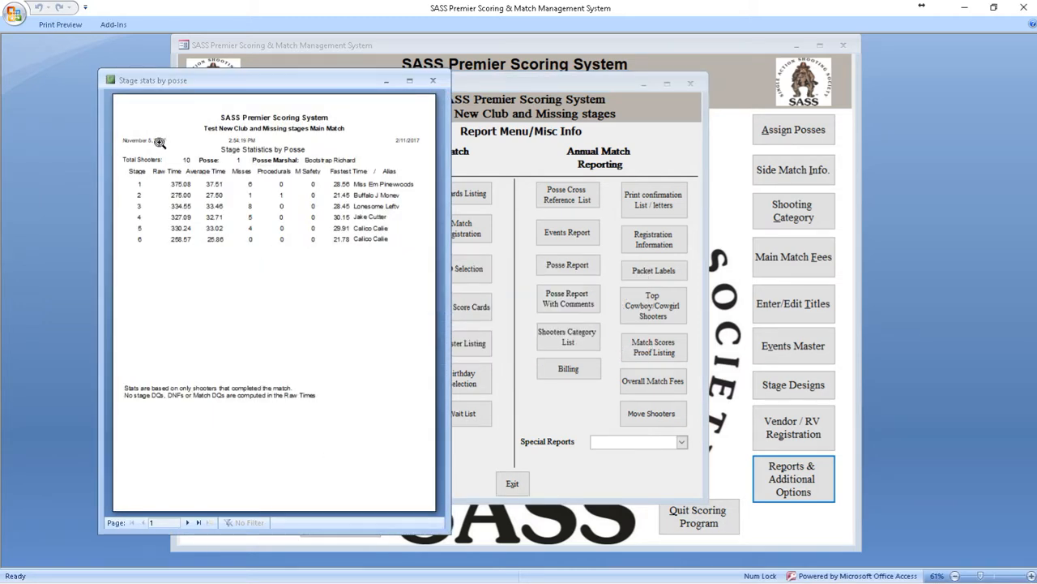
Step: Enlarge the Stage Statistics report, examine the posse statistics and the overall statistics on the final page, then close it
{"action": "left_click", "coordinate": [139, 129]}
{"action": "left_click_drag", "start_coordinate": [445, 163], "coordinate": [663, 166]}
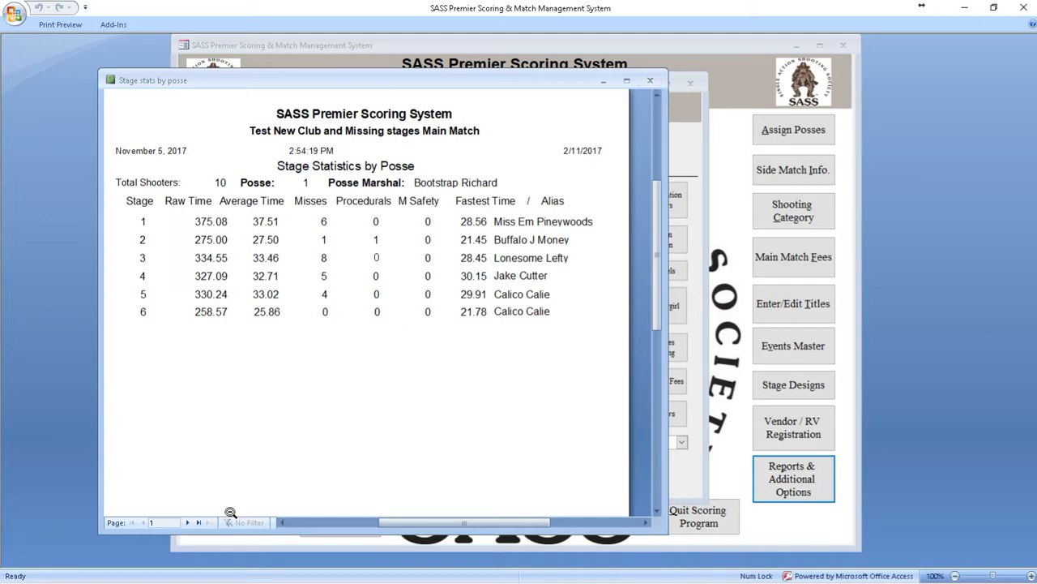
{"action": "left_click", "coordinate": [199, 523]}
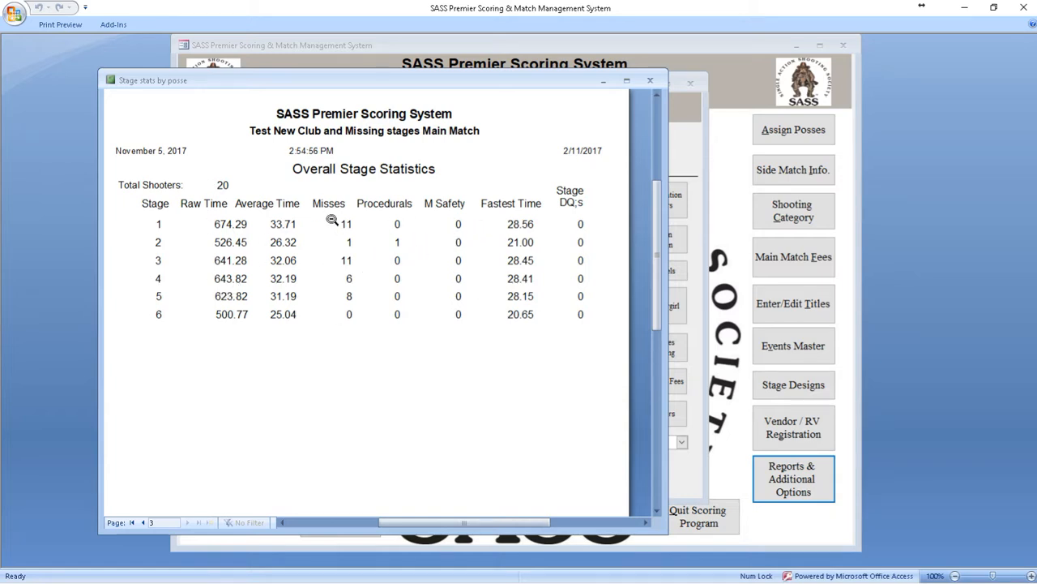
{"action": "left_click", "coordinate": [650, 82]}
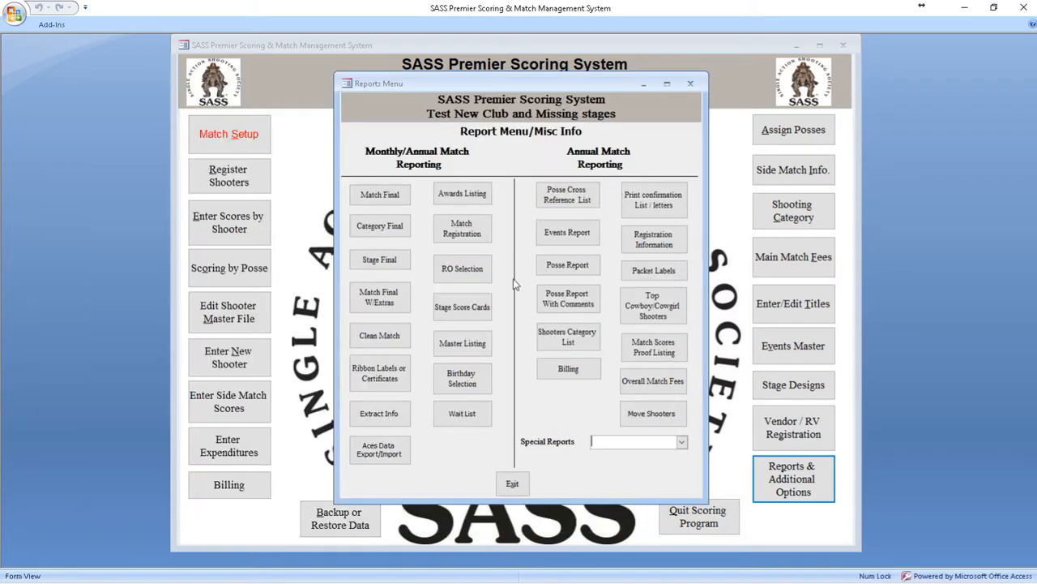
Step: Generate the Main Match top shooters report with cowboys and cowgirls combined and 16 places, without creating a PDF, RTF or HTML file
{"action": "left_click", "coordinate": [657, 313]}
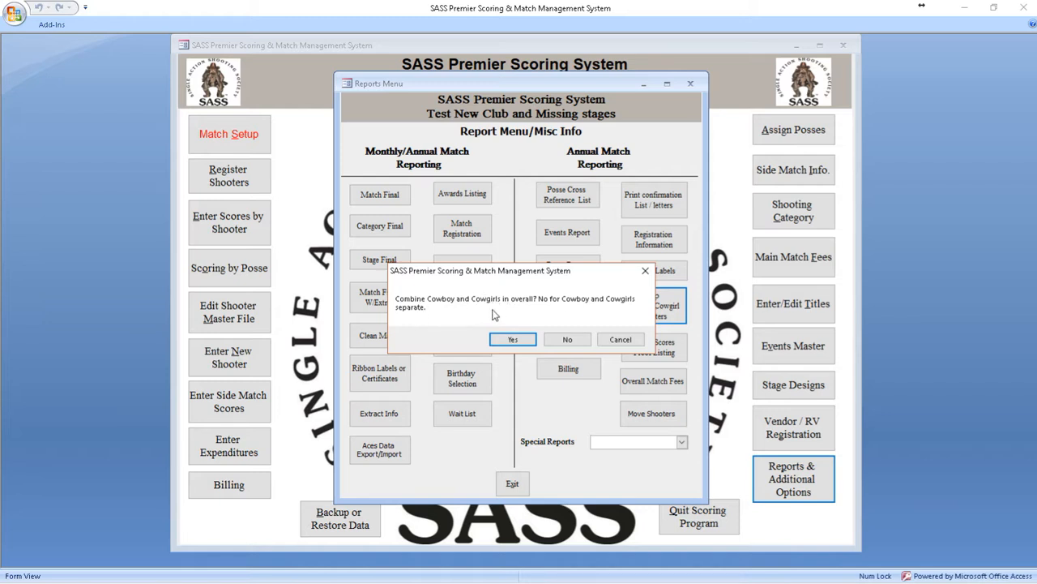
{"action": "left_click", "coordinate": [508, 339]}
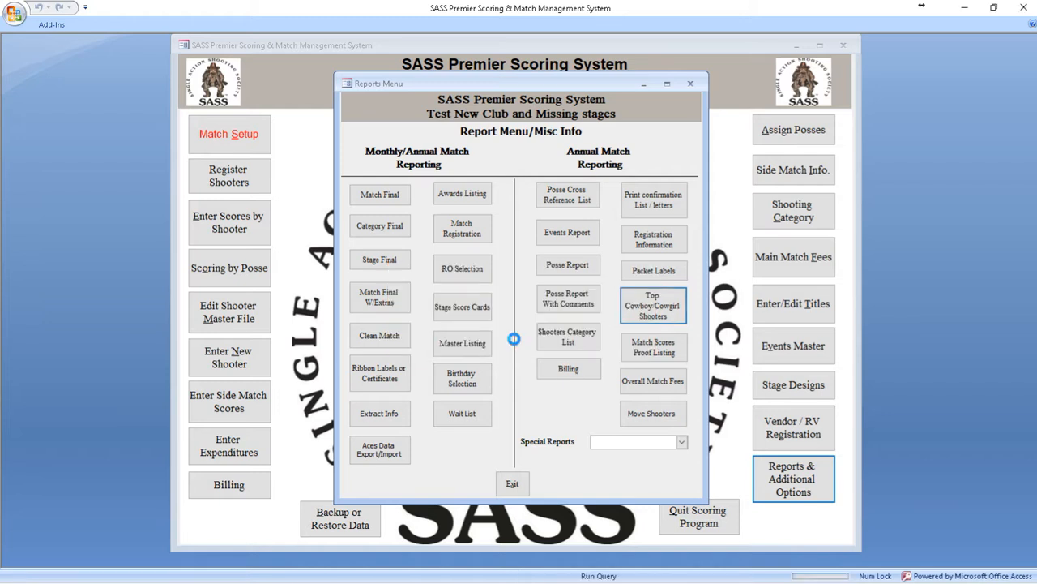
{"action": "left_click", "coordinate": [308, 255]}
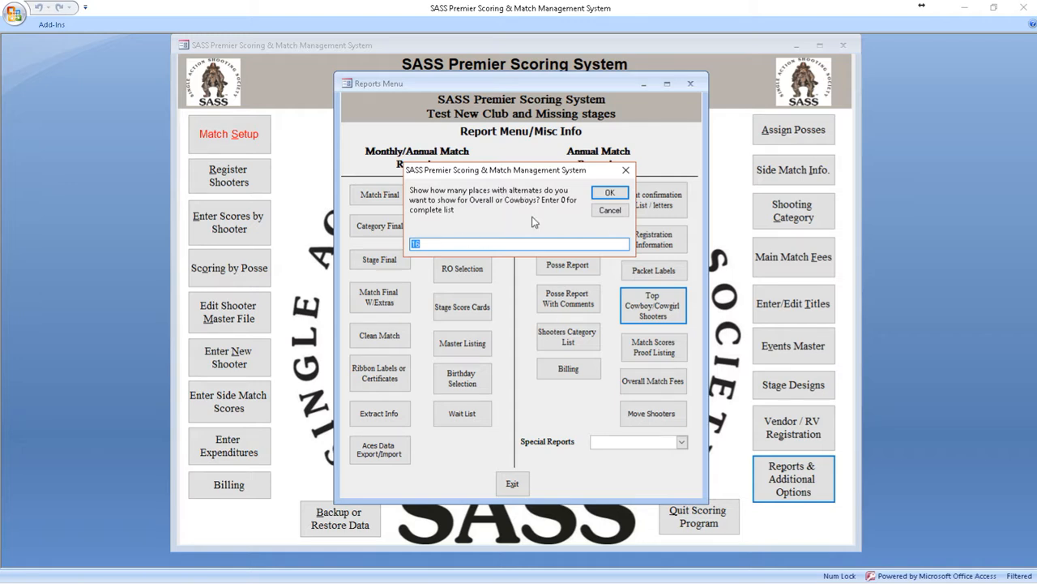
{"action": "left_click", "coordinate": [608, 193]}
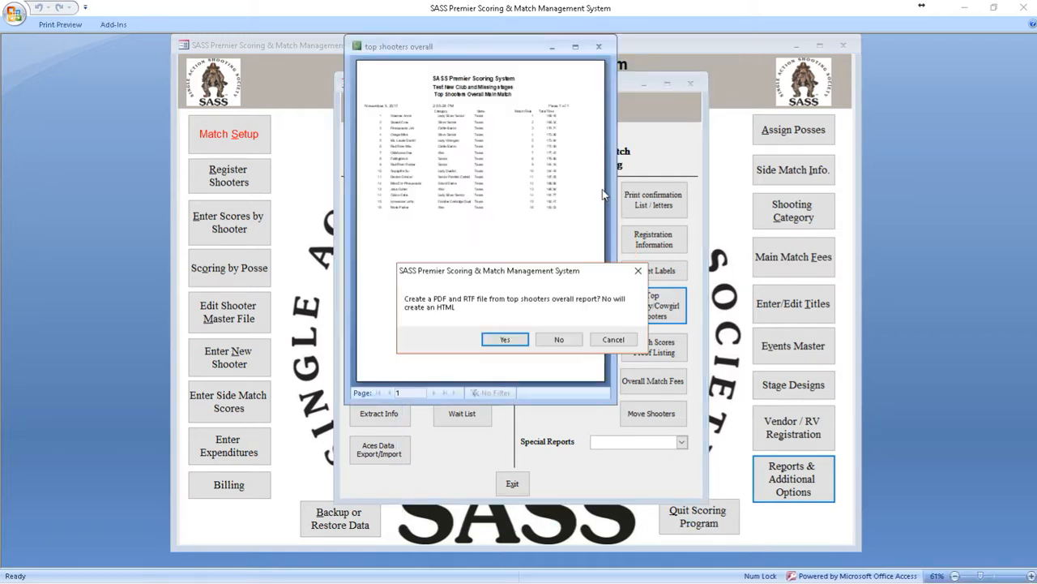
{"action": "left_click", "coordinate": [614, 339]}
Step: Generate the Top Gun shoot-off list for the Main Match with 10 places and 6 alternates
{"action": "left_click", "coordinate": [537, 336]}
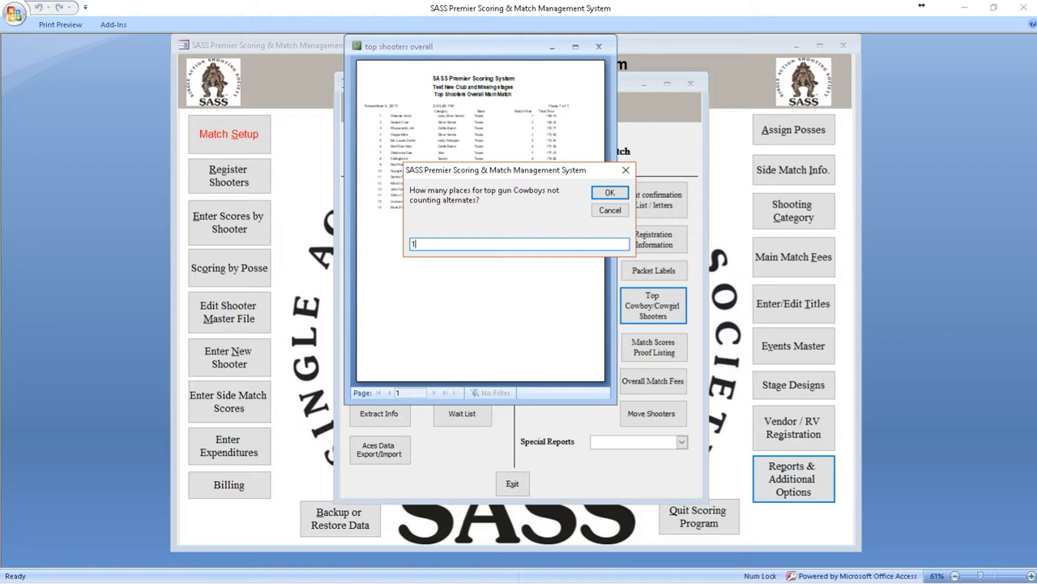
{"action": "left_click", "coordinate": [609, 193]}
{"action": "type", "text": "6"}
{"action": "key", "text": "Return"}
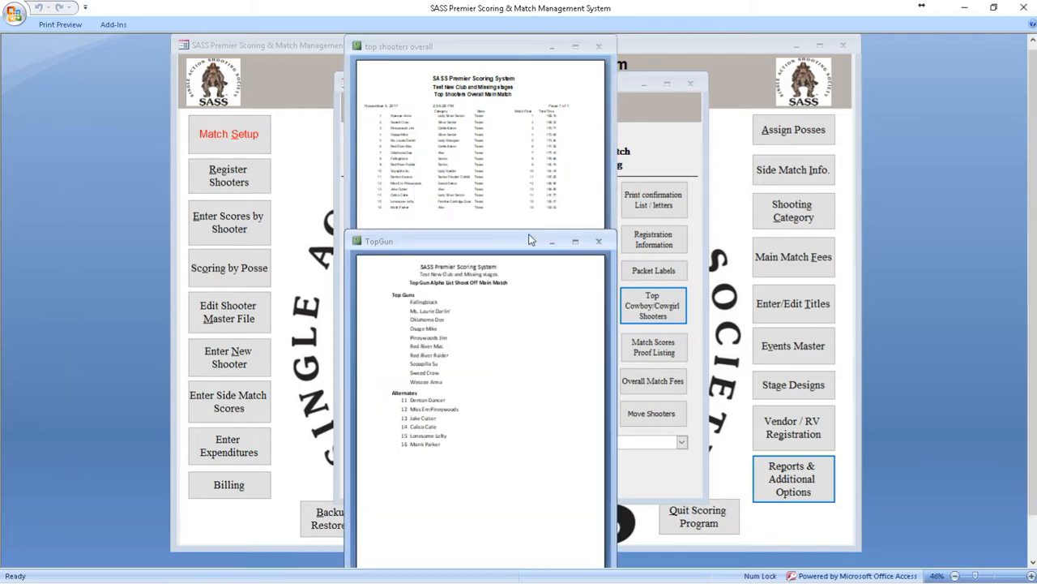
Step: Arrange and enlarge the Top Gun and top shooters reports, compare their Top Guns and alternates, then close them and leave the reports
{"action": "left_click_drag", "start_coordinate": [442, 249], "coordinate": [203, 82]}
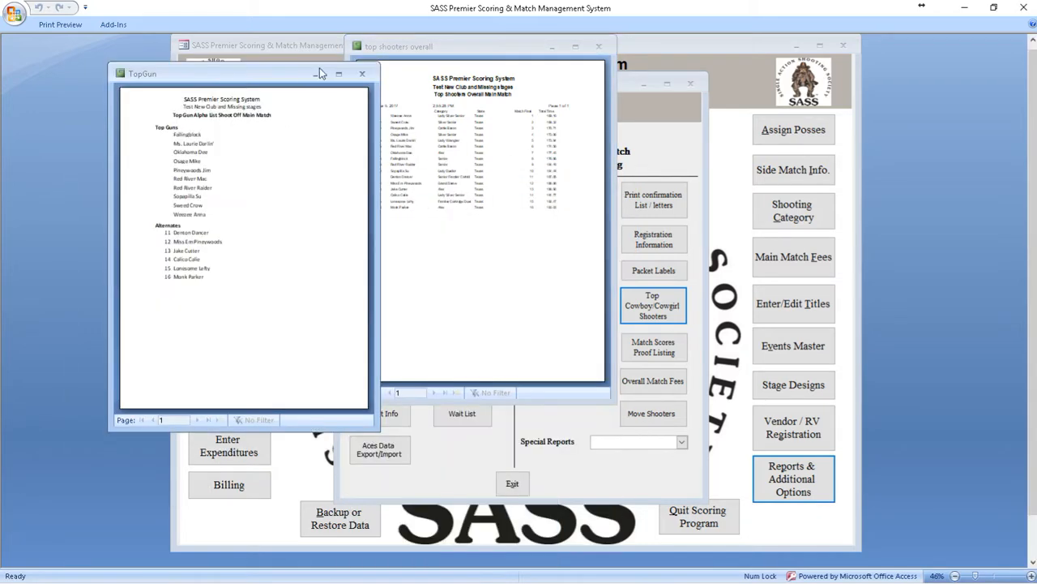
{"action": "left_click_drag", "start_coordinate": [429, 50], "coordinate": [524, 103]}
{"action": "left_click", "coordinate": [490, 160]}
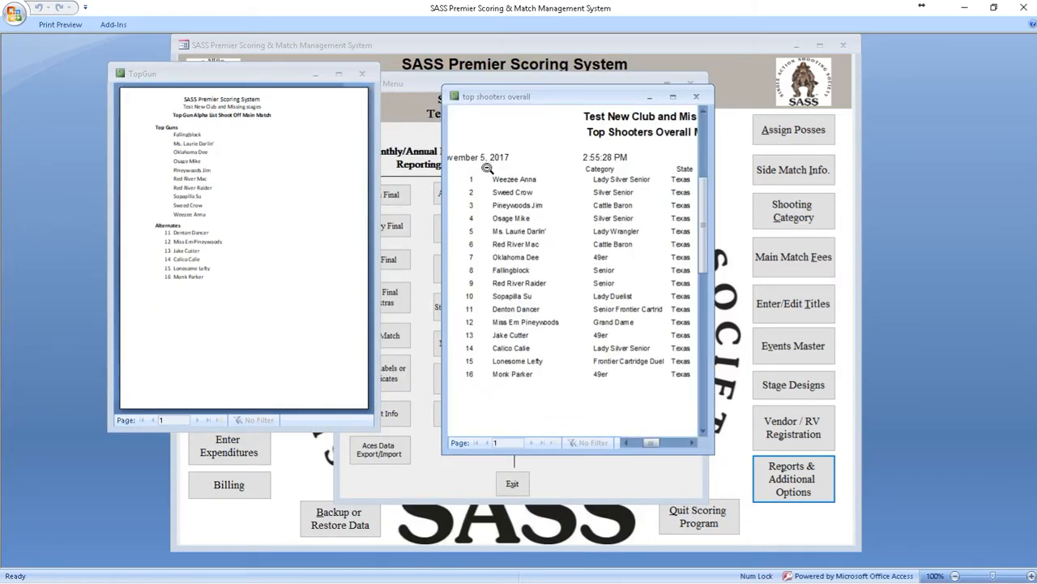
{"action": "left_click", "coordinate": [149, 129]}
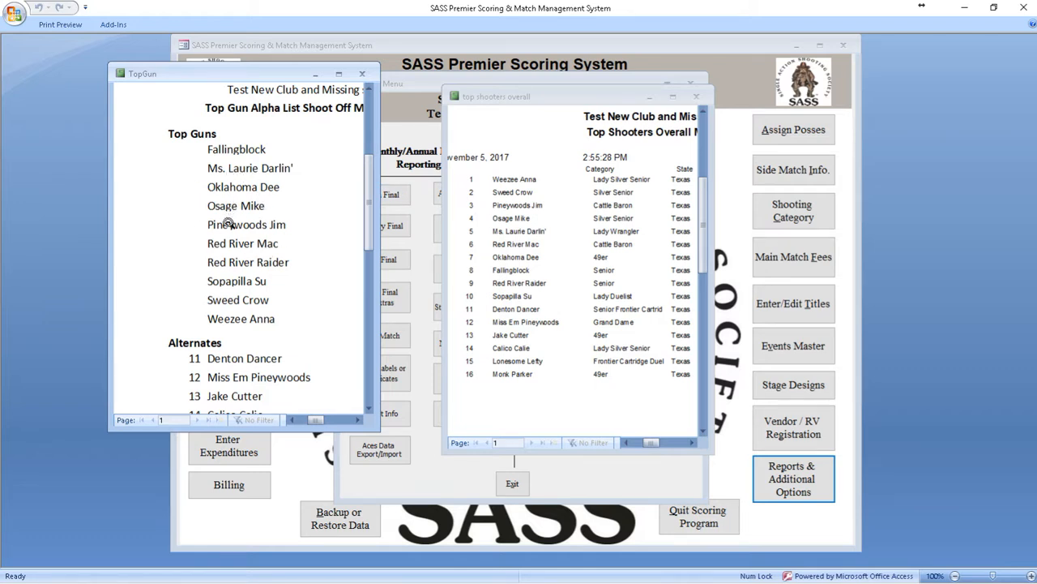
{"action": "scroll", "coordinate": [258, 357], "scroll_direction": "down", "scroll_amount": 1}
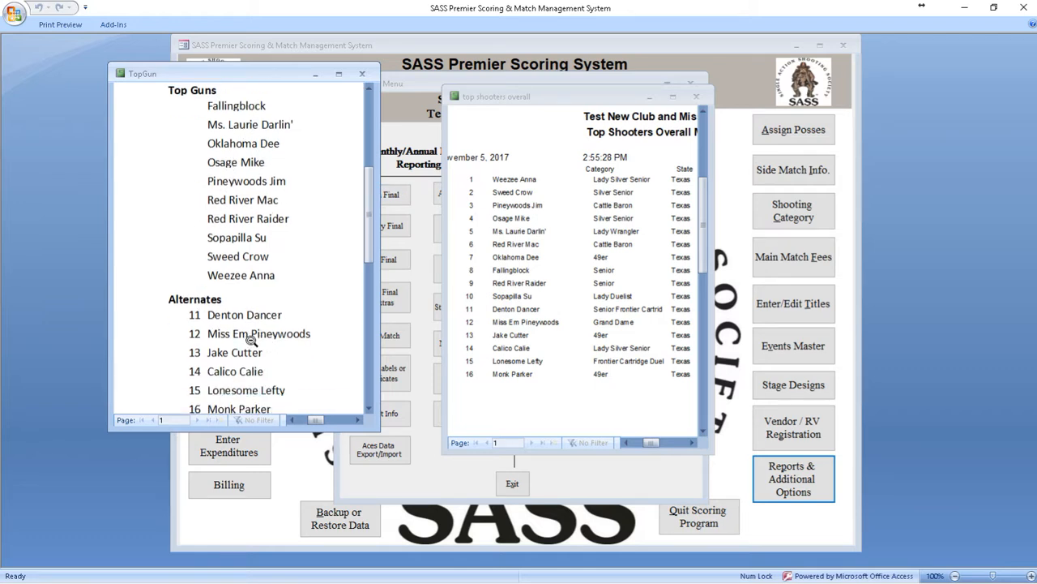
{"action": "scroll", "coordinate": [251, 340], "scroll_direction": "down", "scroll_amount": 1}
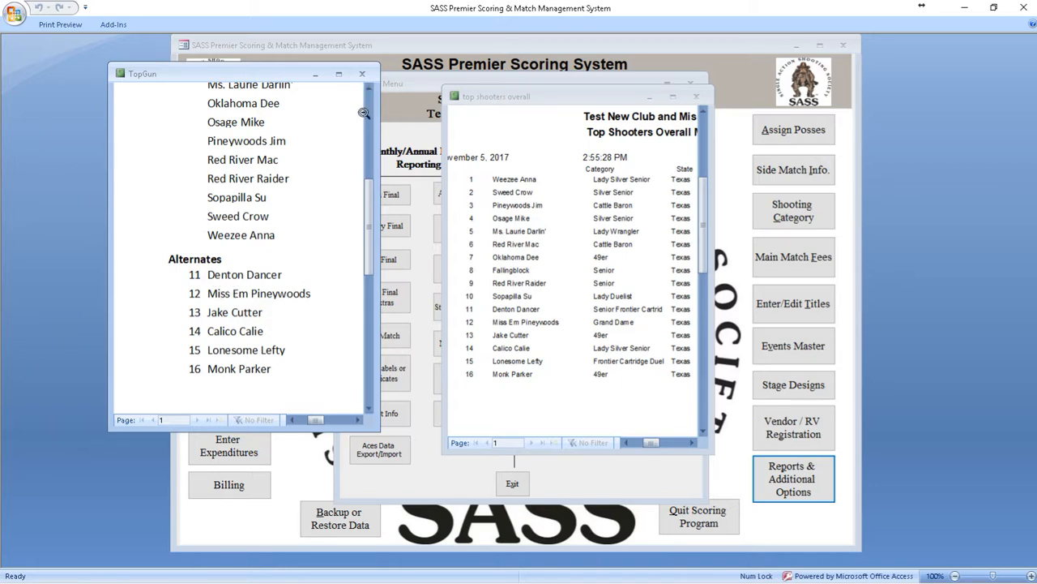
{"action": "left_click", "coordinate": [362, 74]}
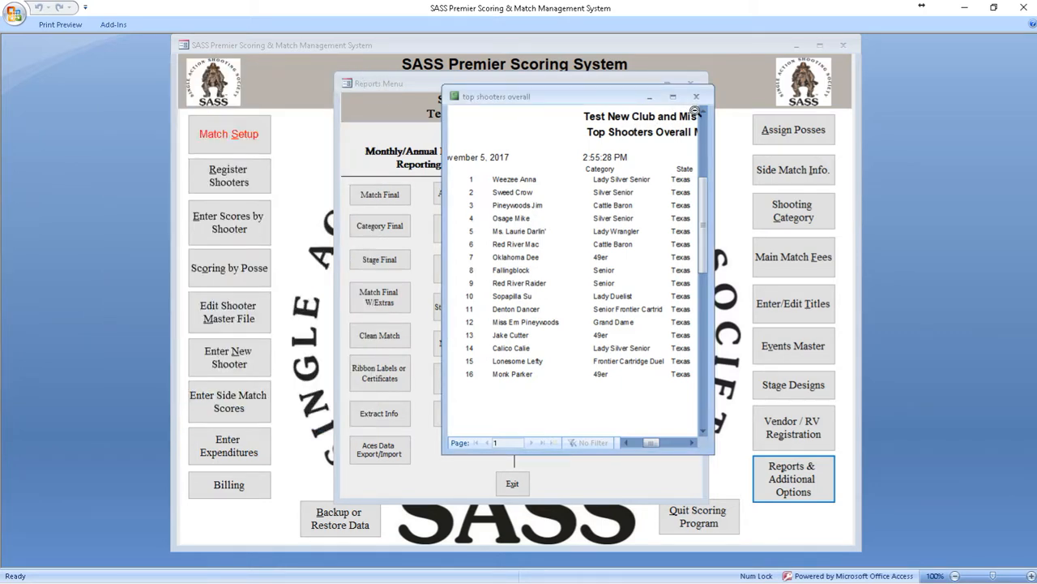
{"action": "left_click", "coordinate": [695, 96]}
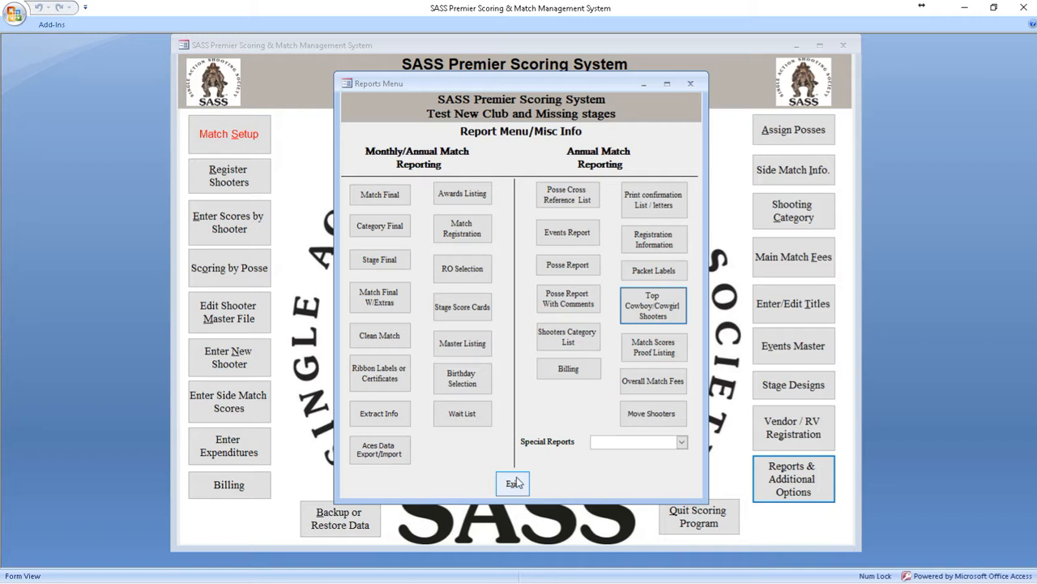
{"action": "left_click", "coordinate": [515, 483]}
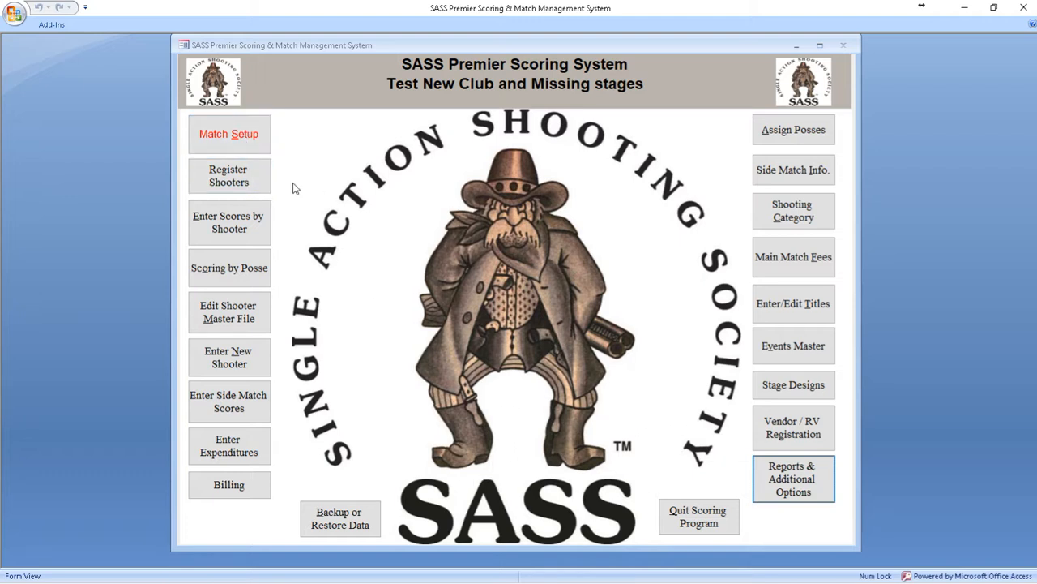
Step: Start a shooter registration and look up the shooter's record by entering the SASS number
{"action": "left_click", "coordinate": [248, 181]}
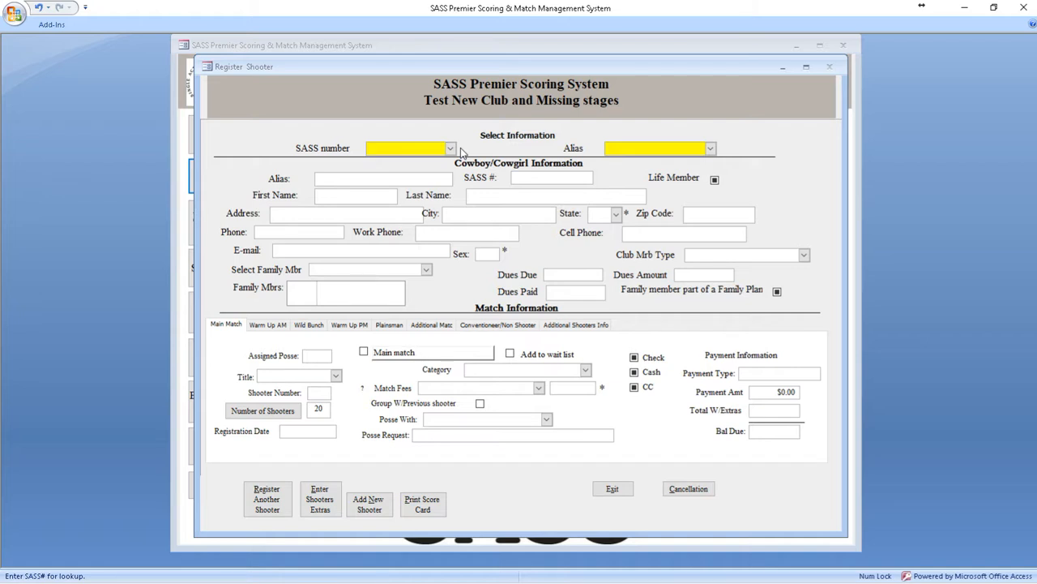
{"action": "left_click", "coordinate": [461, 148]}
{"action": "type", "text": "104"}
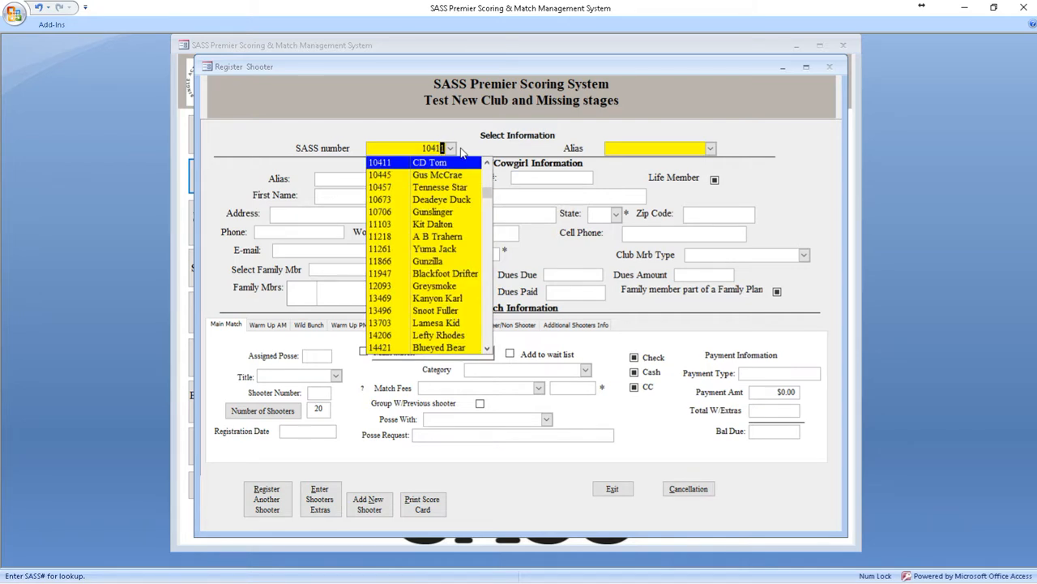
{"action": "type", "text": "1"}
{"action": "key", "text": "Return"}
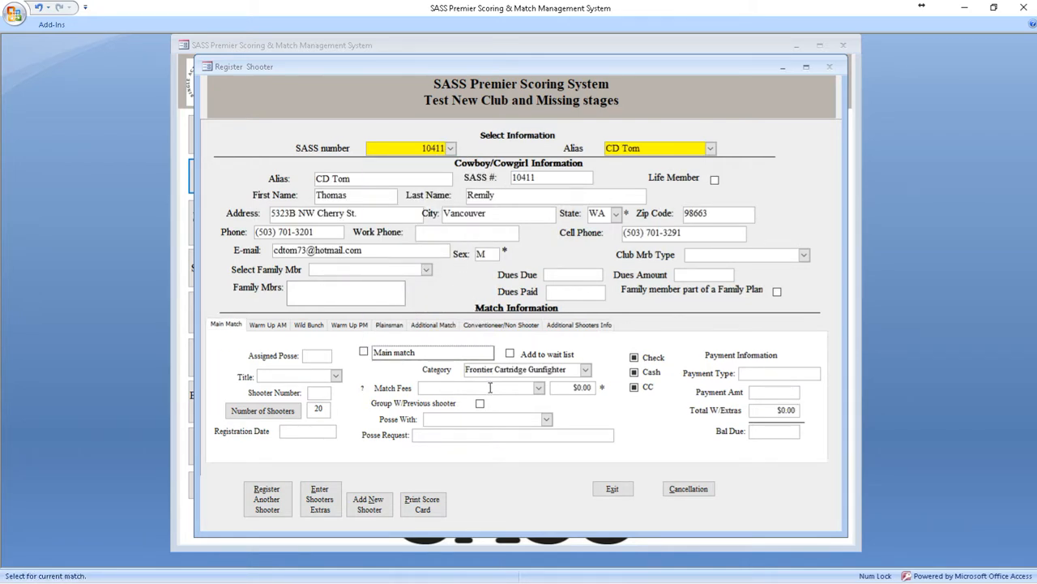
Step: Add three shooters to the posse request in the shooter's Main Match registration
{"action": "left_click", "coordinate": [454, 416]}
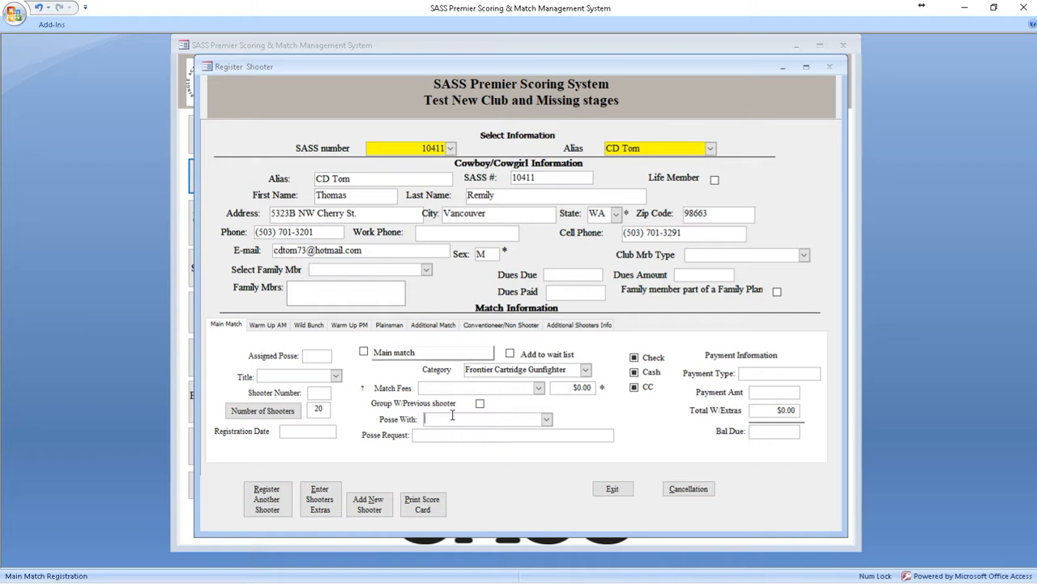
{"action": "type", "text": "ma Beall"}
{"action": "key", "text": "Return"}
{"action": "type", "text": "daisy Dae"}
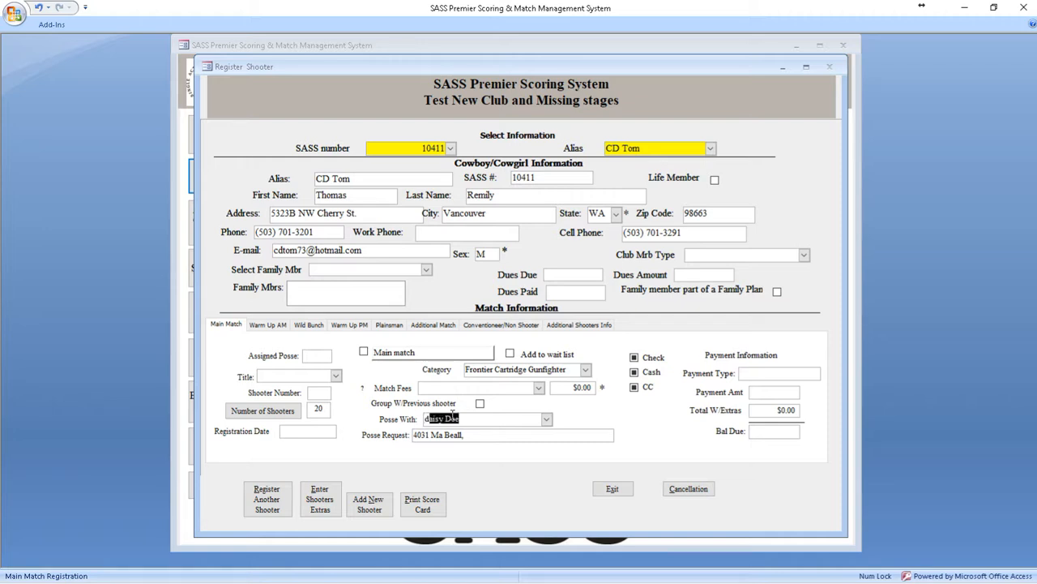
{"action": "key", "text": "Return"}
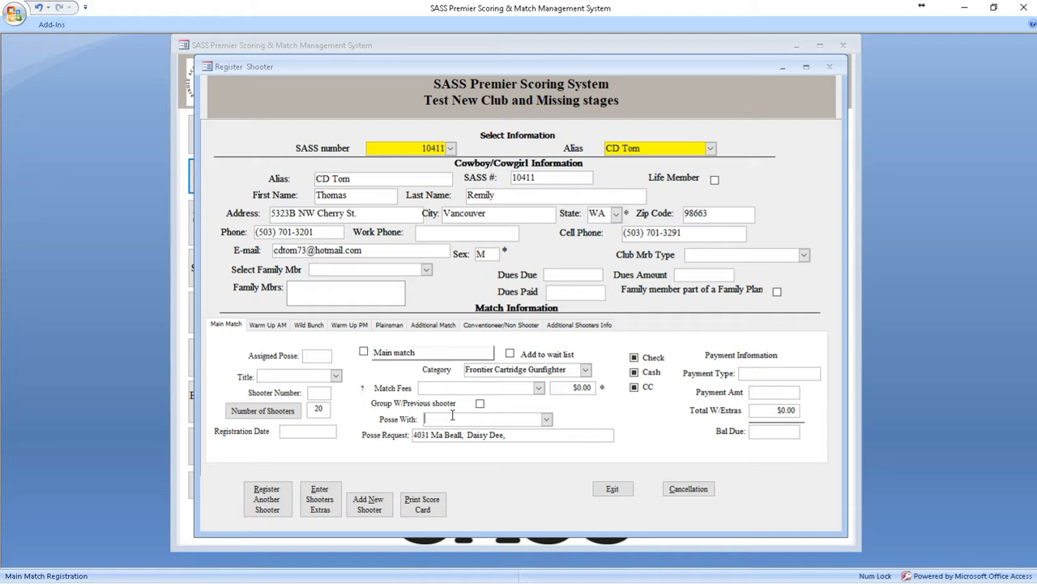
{"action": "type", "text": "f"}
{"action": "key", "text": "Return"}
Step: Add the shooter to the Main Match wait list, acknowledge it and close the registration form
{"action": "left_click", "coordinate": [510, 355]}
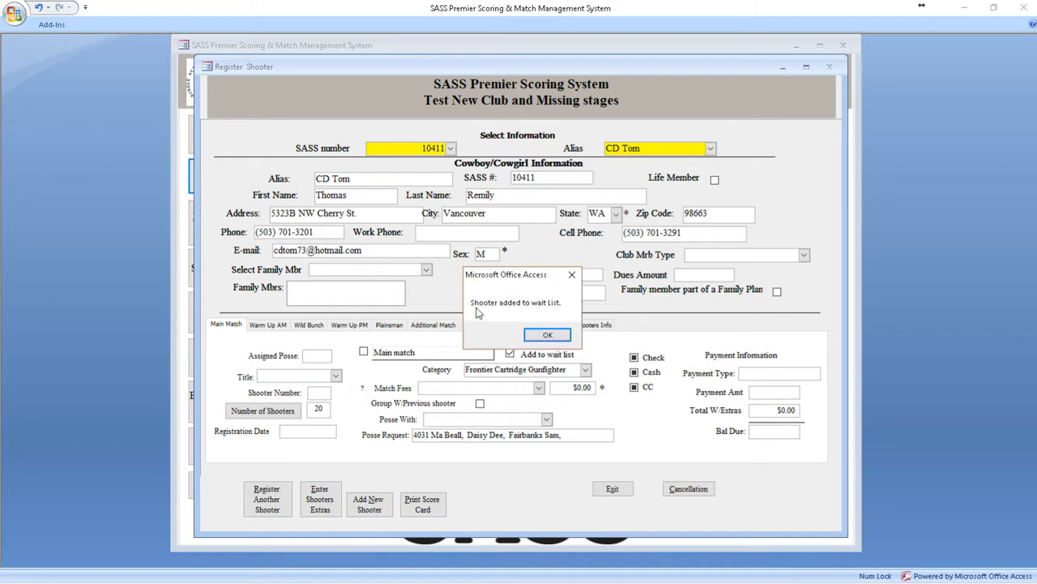
{"action": "left_click", "coordinate": [548, 335]}
{"action": "left_click", "coordinate": [612, 489]}
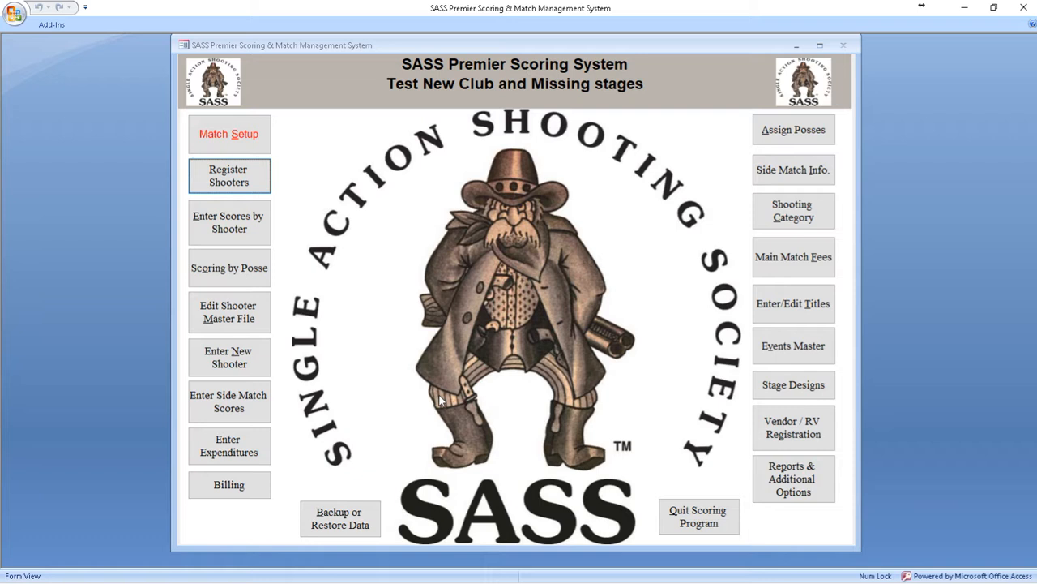
Step: Take the shooter off the Wait List and add the shooter to the Main Match
{"action": "left_click", "coordinate": [784, 487]}
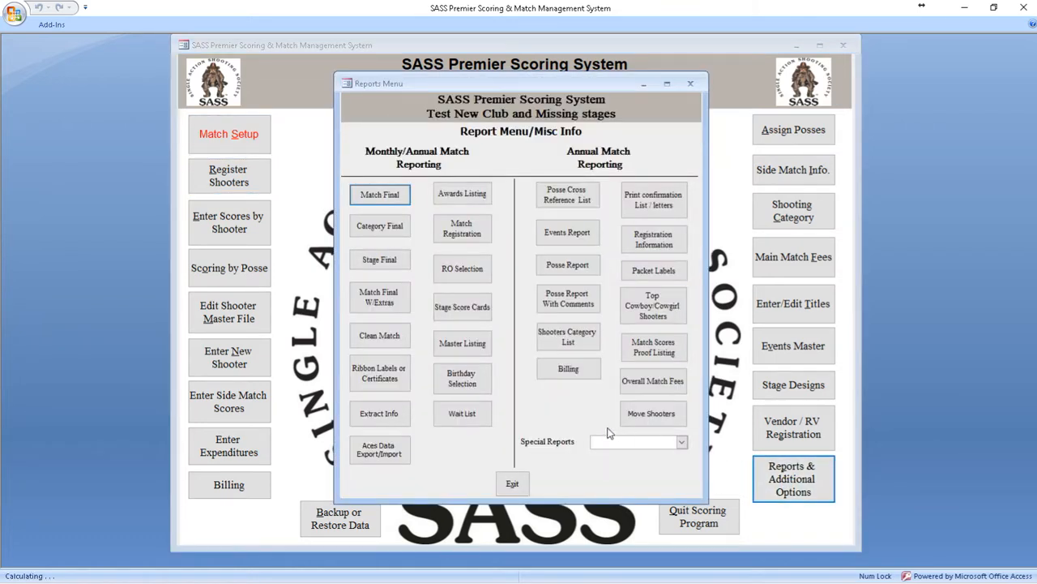
{"action": "left_click", "coordinate": [464, 415]}
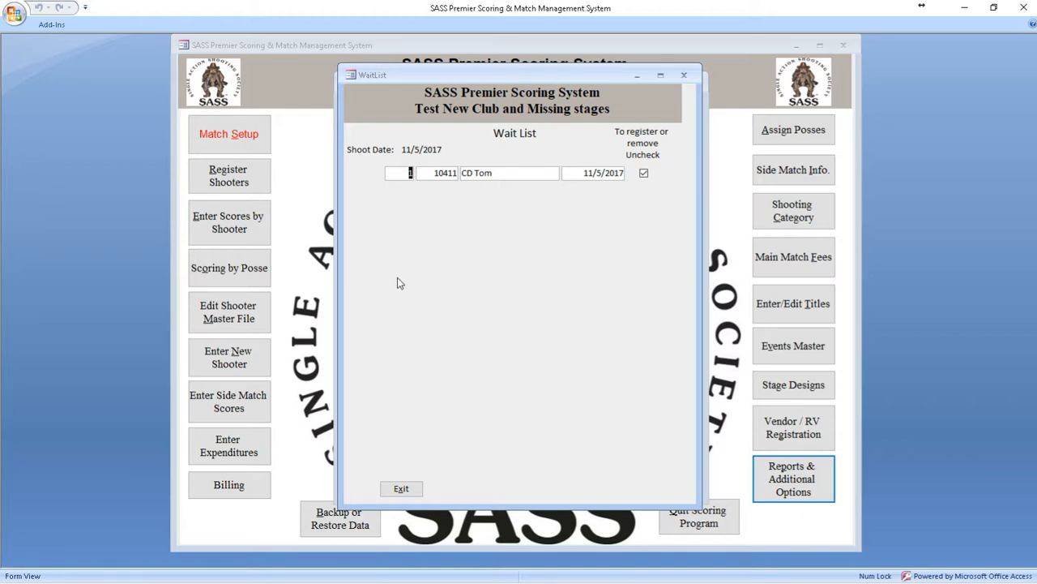
{"action": "left_click", "coordinate": [644, 175]}
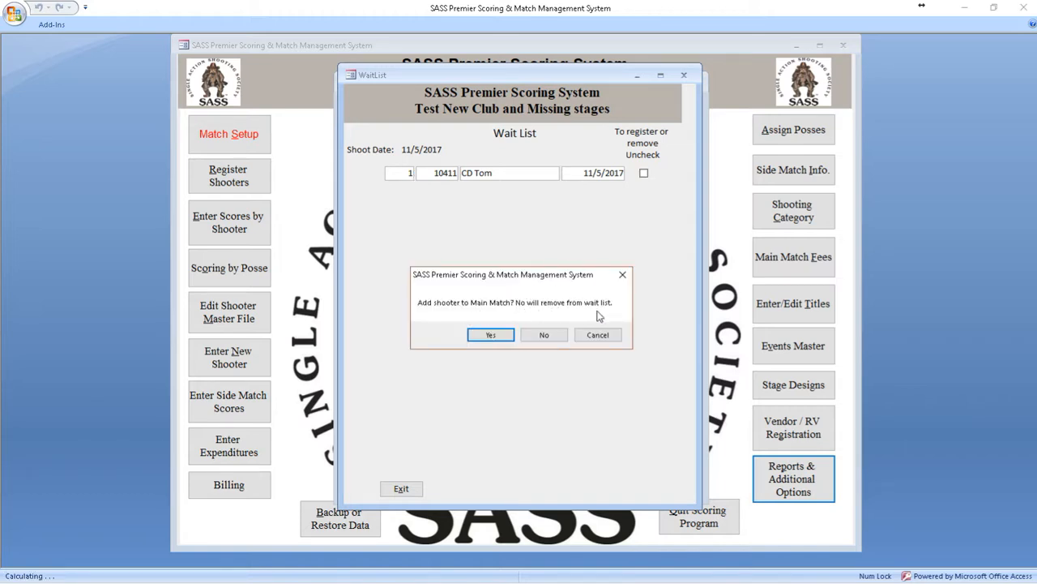
{"action": "left_click", "coordinate": [489, 335]}
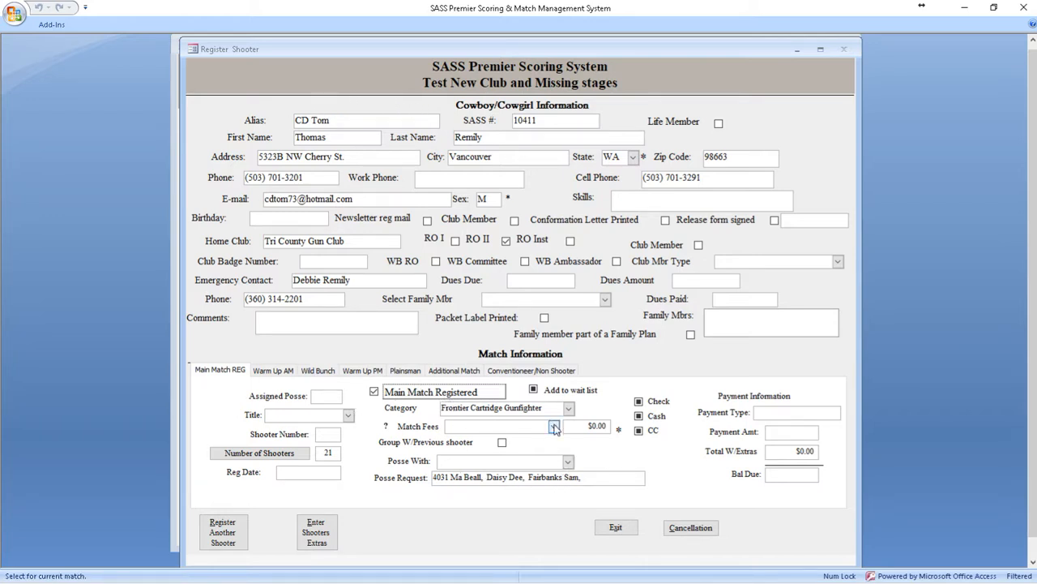
Step: Set the Main Match fee to Primary at $95.00 and record a $95 check payment as Chk 123
{"action": "left_click", "coordinate": [554, 429]}
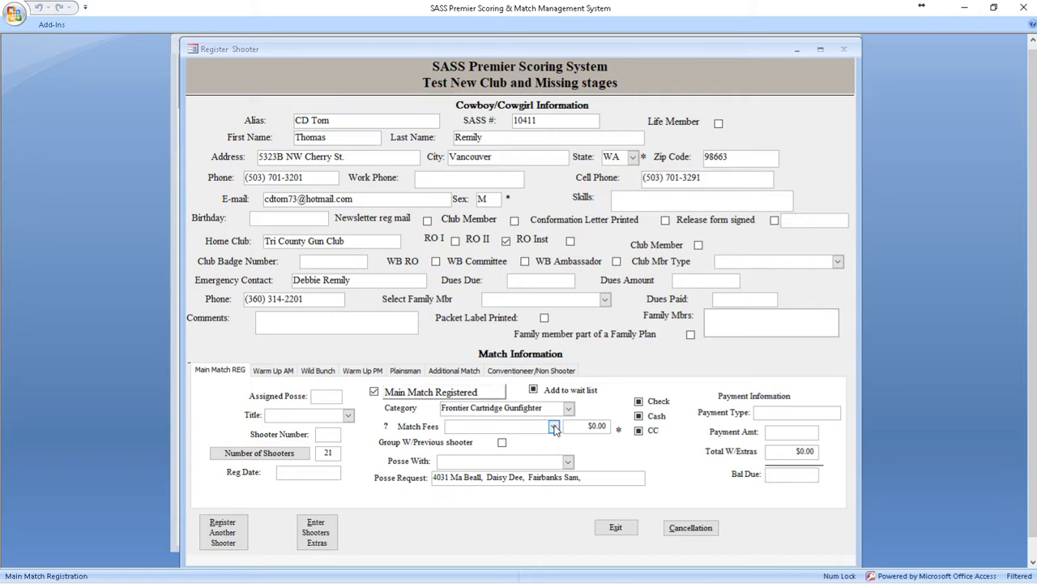
{"action": "left_click", "coordinate": [555, 427]}
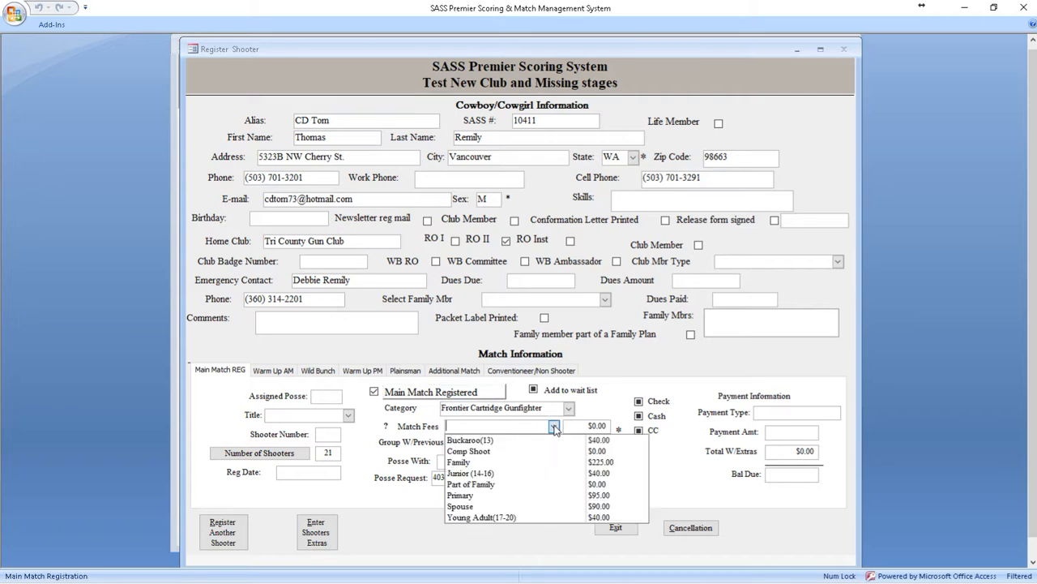
{"action": "left_click", "coordinate": [474, 498]}
{"action": "left_click", "coordinate": [646, 408]}
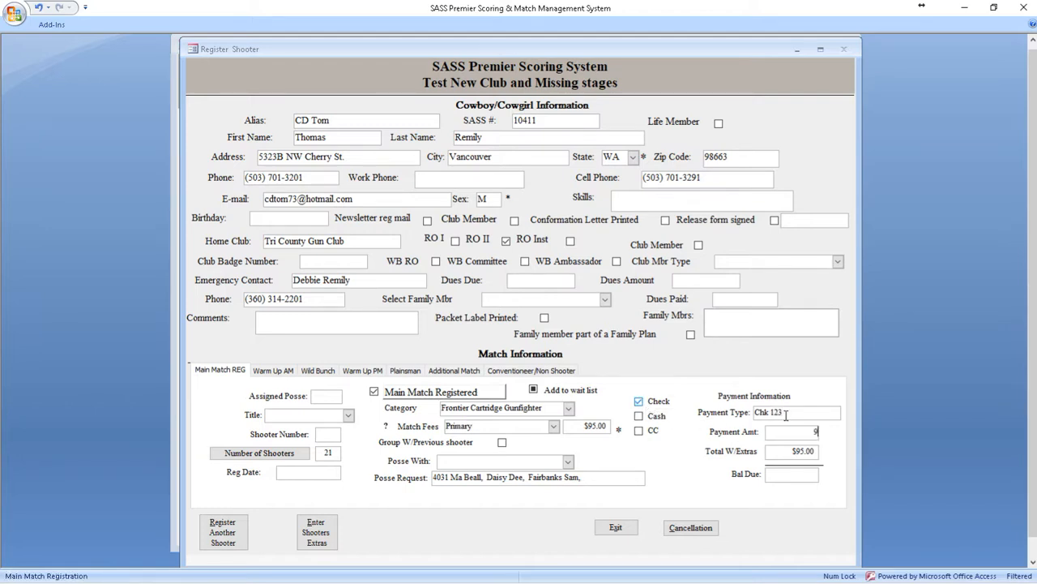
Step: Add one Saturday Night Banquet--Extra to the shooter's extras and close the registration forms
{"action": "left_click", "coordinate": [318, 535]}
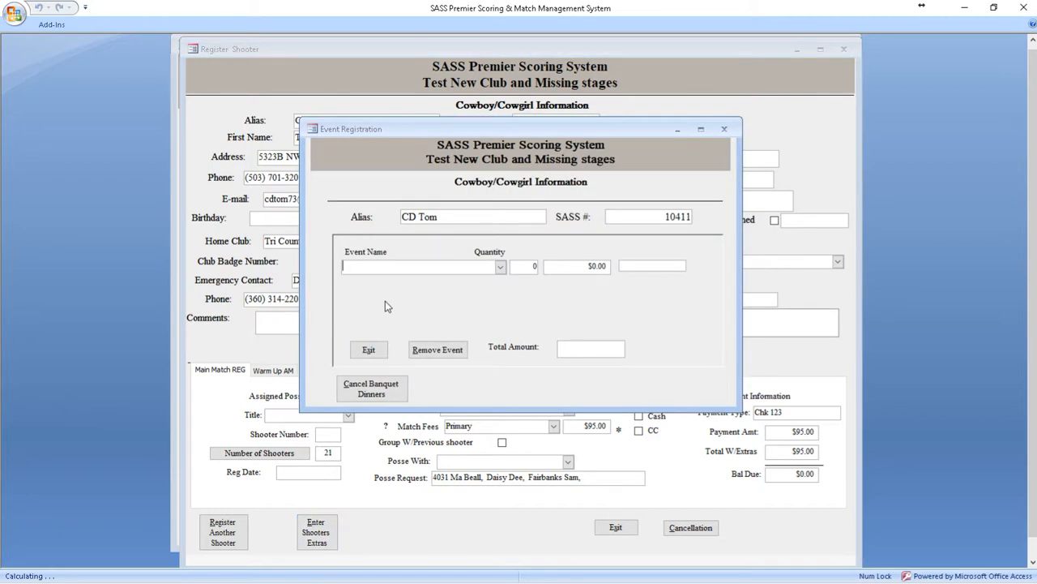
{"action": "left_click", "coordinate": [501, 269]}
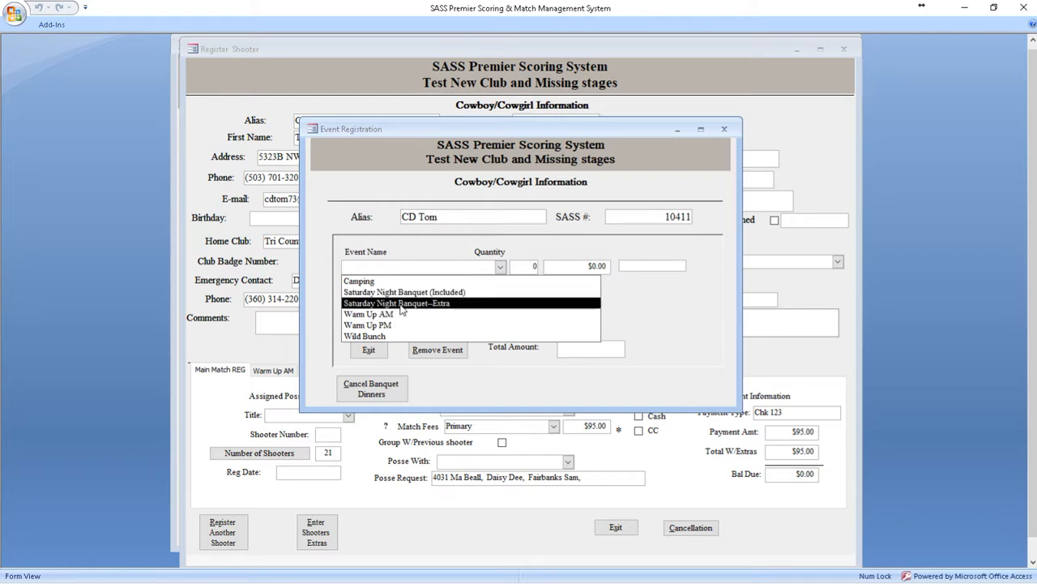
{"action": "left_click", "coordinate": [401, 309]}
{"action": "left_click", "coordinate": [527, 353]}
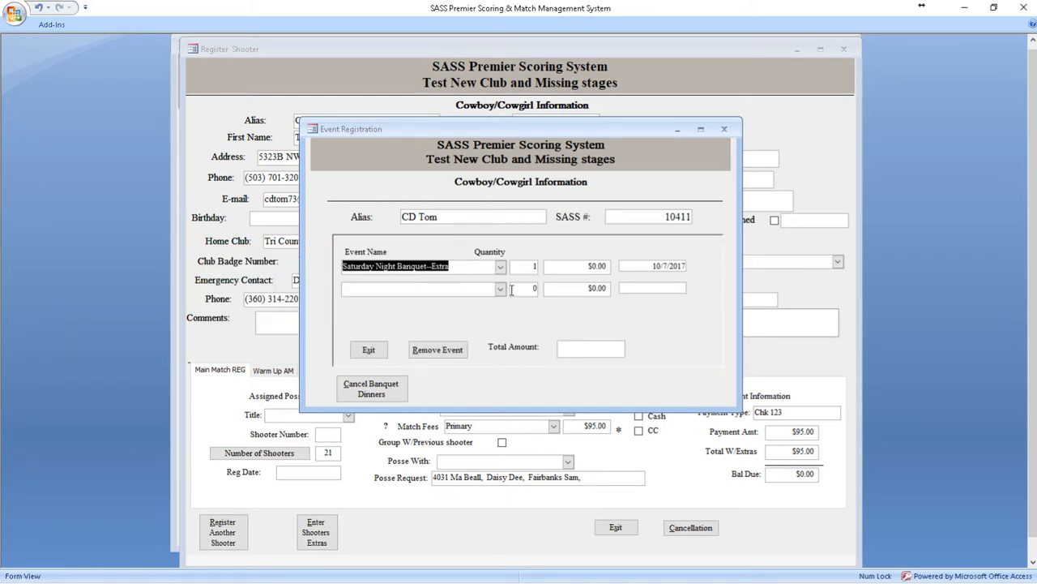
{"action": "left_click", "coordinate": [370, 352]}
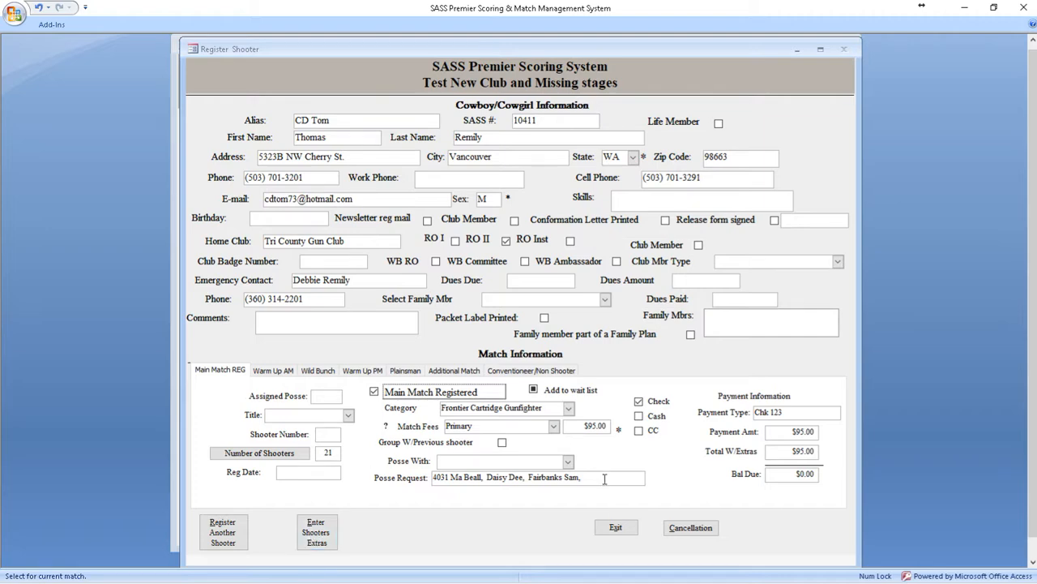
{"action": "left_click", "coordinate": [614, 527]}
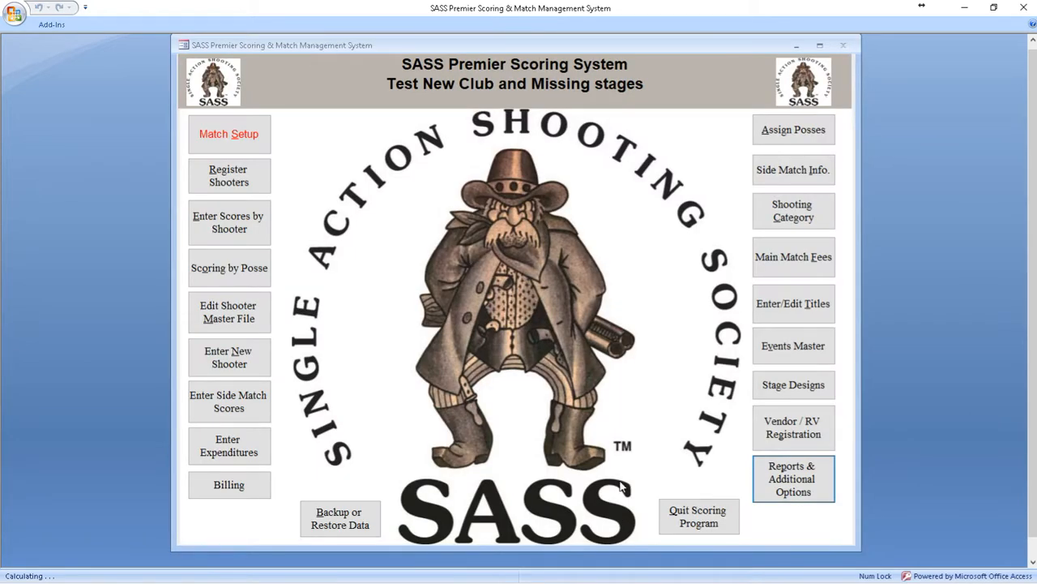
Step: Look up the shooter's registration by SASS number, remove the shooter from the Main Match and close the form
{"action": "left_click", "coordinate": [230, 178]}
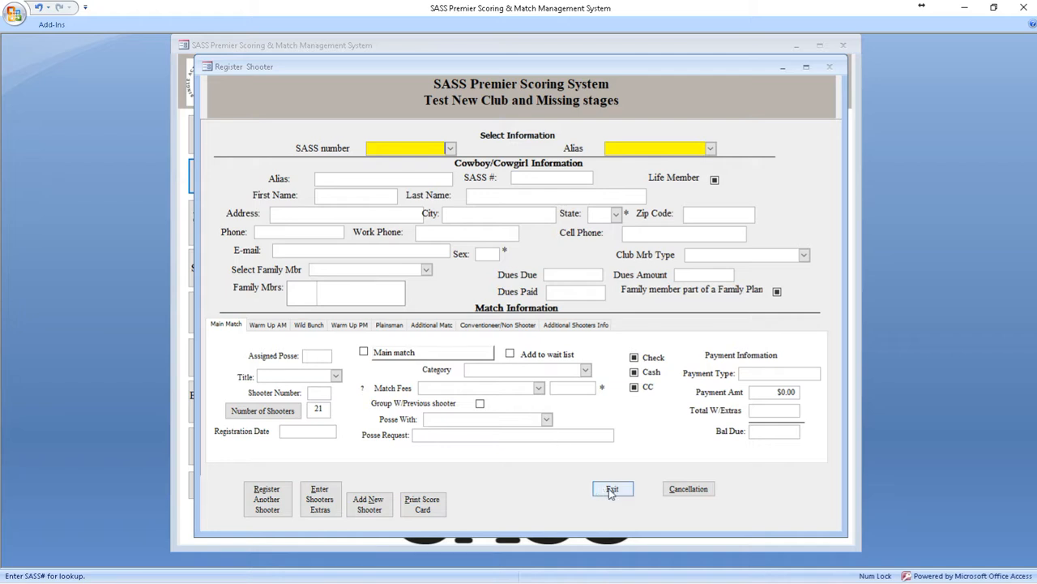
{"action": "type", "text": "10411"}
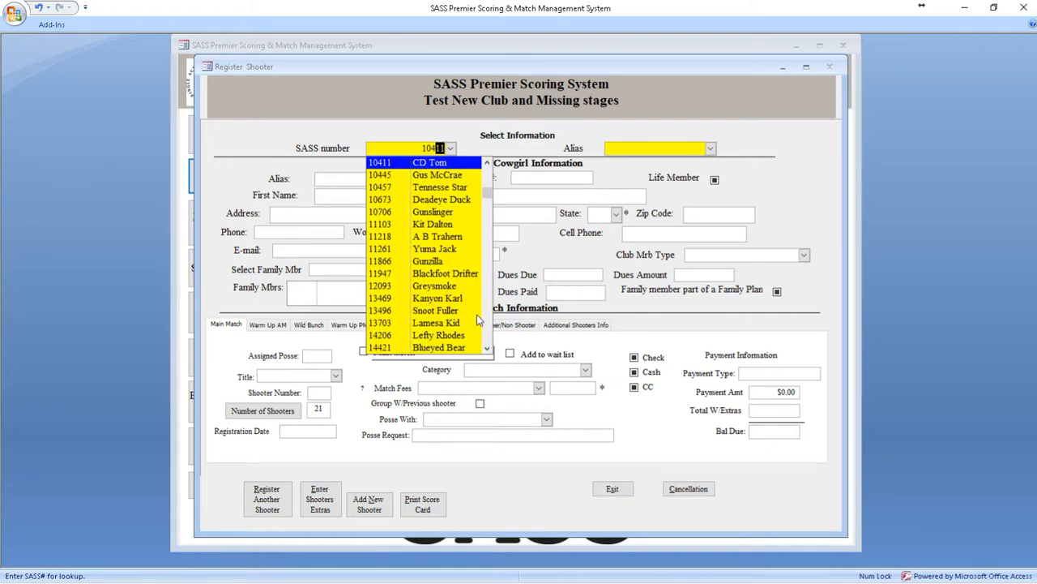
{"action": "key", "text": "Return"}
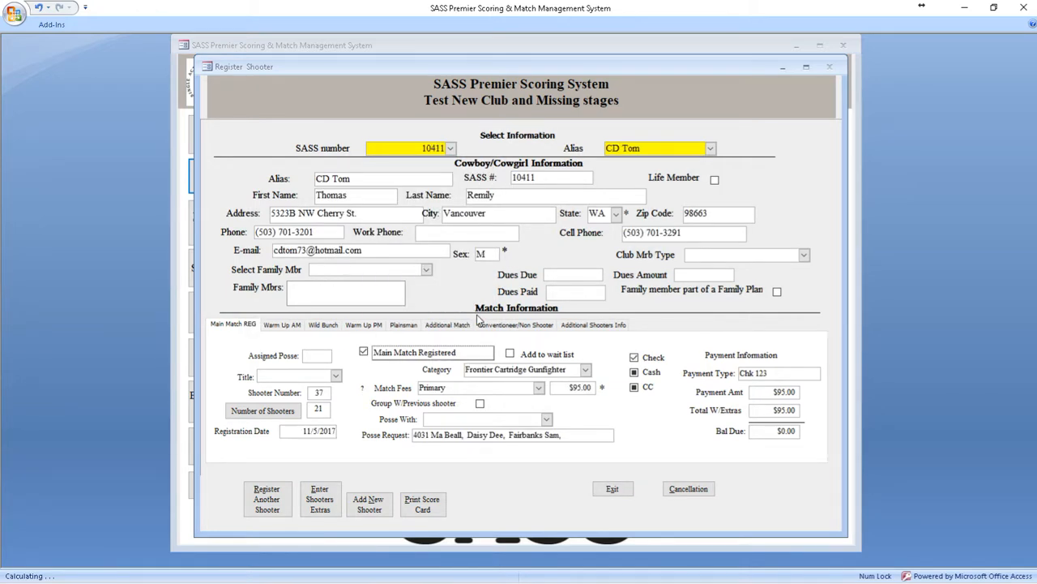
{"action": "left_click", "coordinate": [406, 356]}
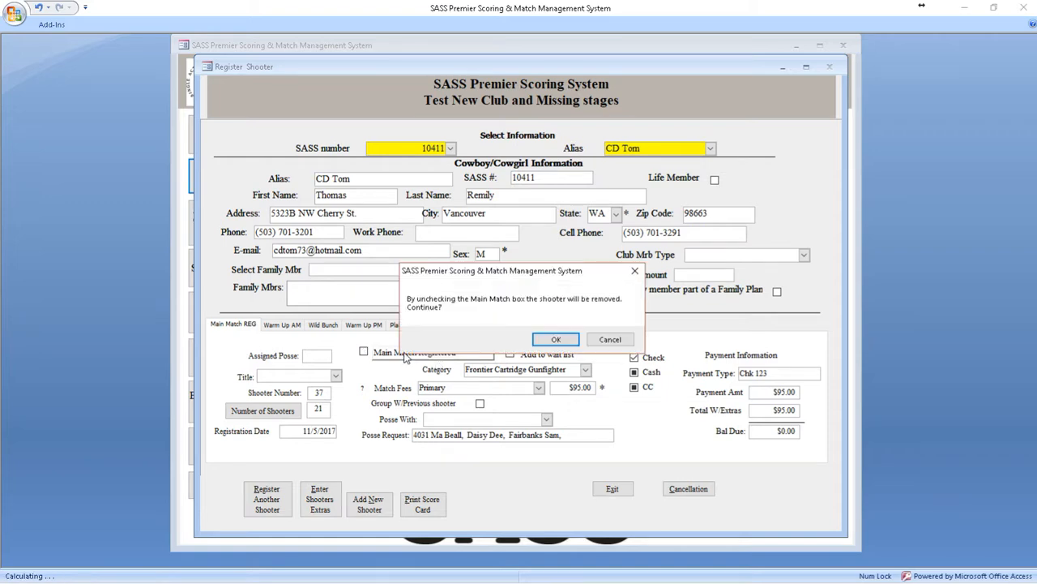
{"action": "left_click", "coordinate": [554, 339]}
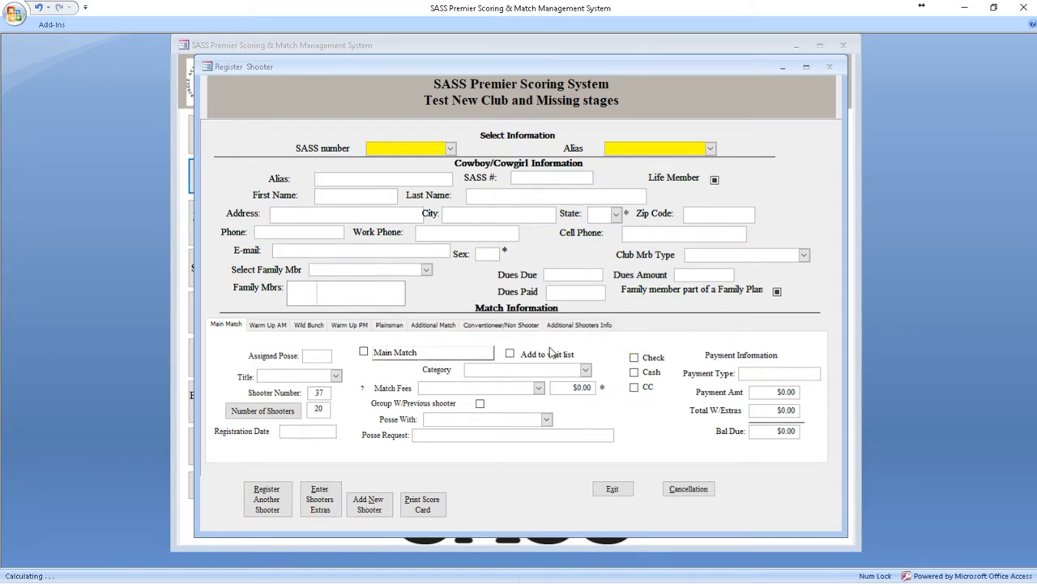
{"action": "left_click", "coordinate": [612, 489]}
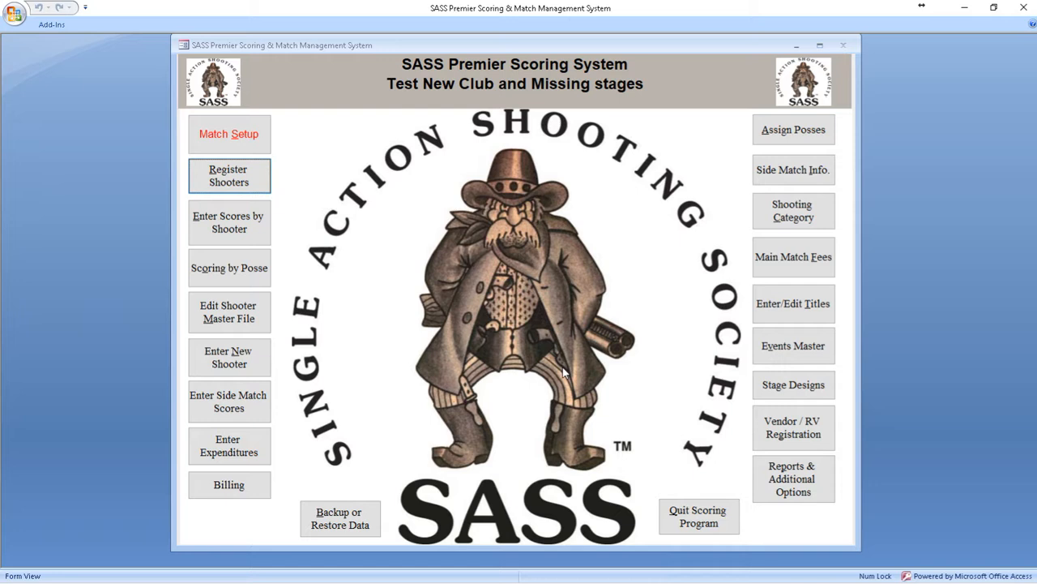